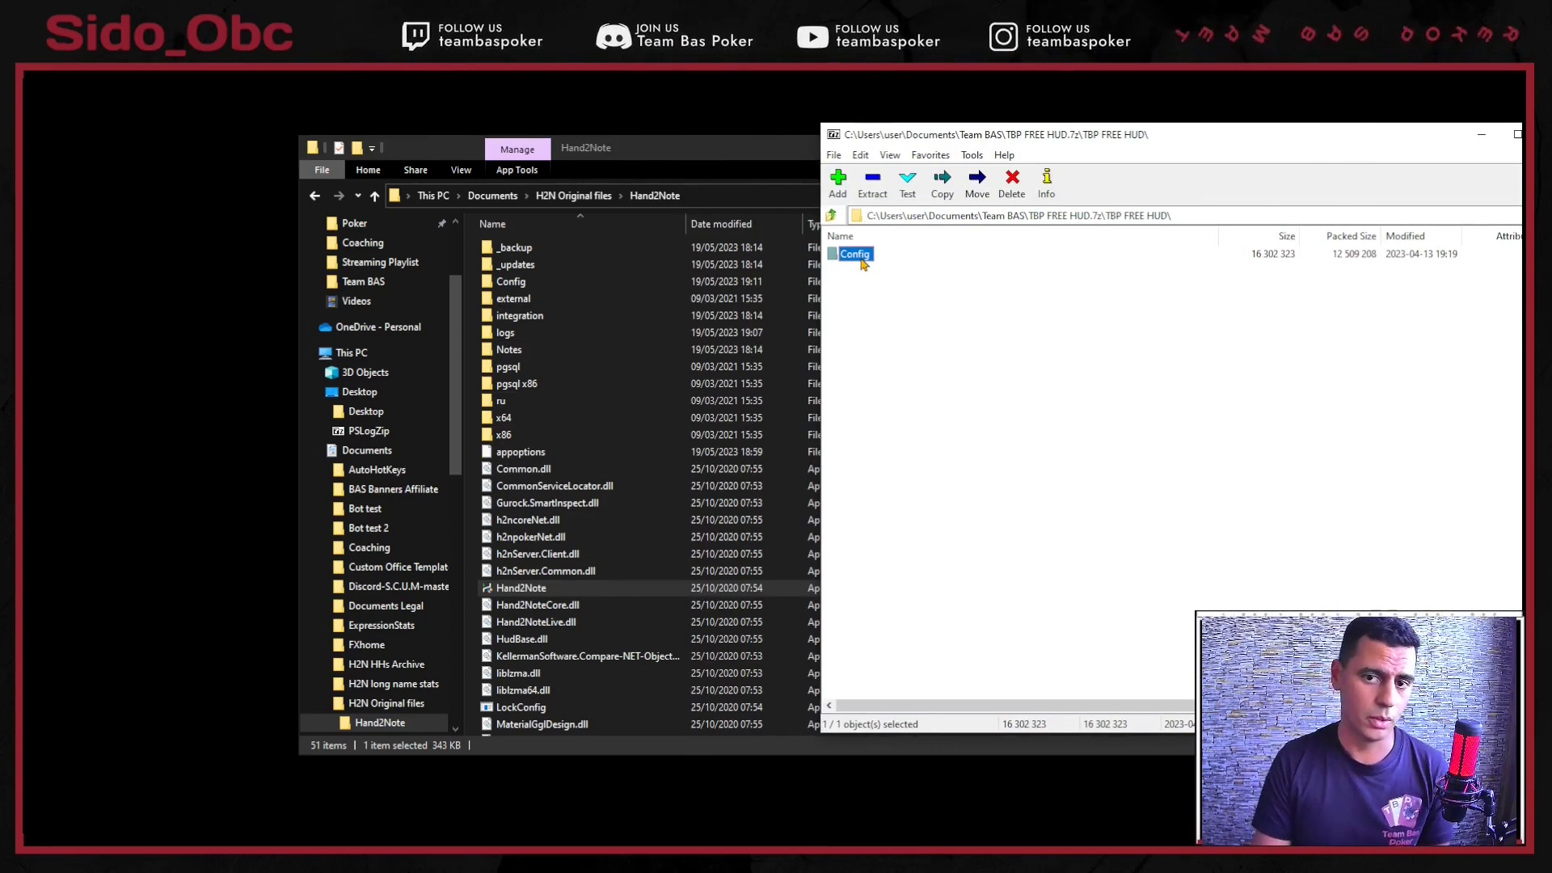
- Move the Config folder from the TBP FREE HUD archive into the Hand2Note folder, replacing the files with the same names
drag(865, 261, 612, 553)
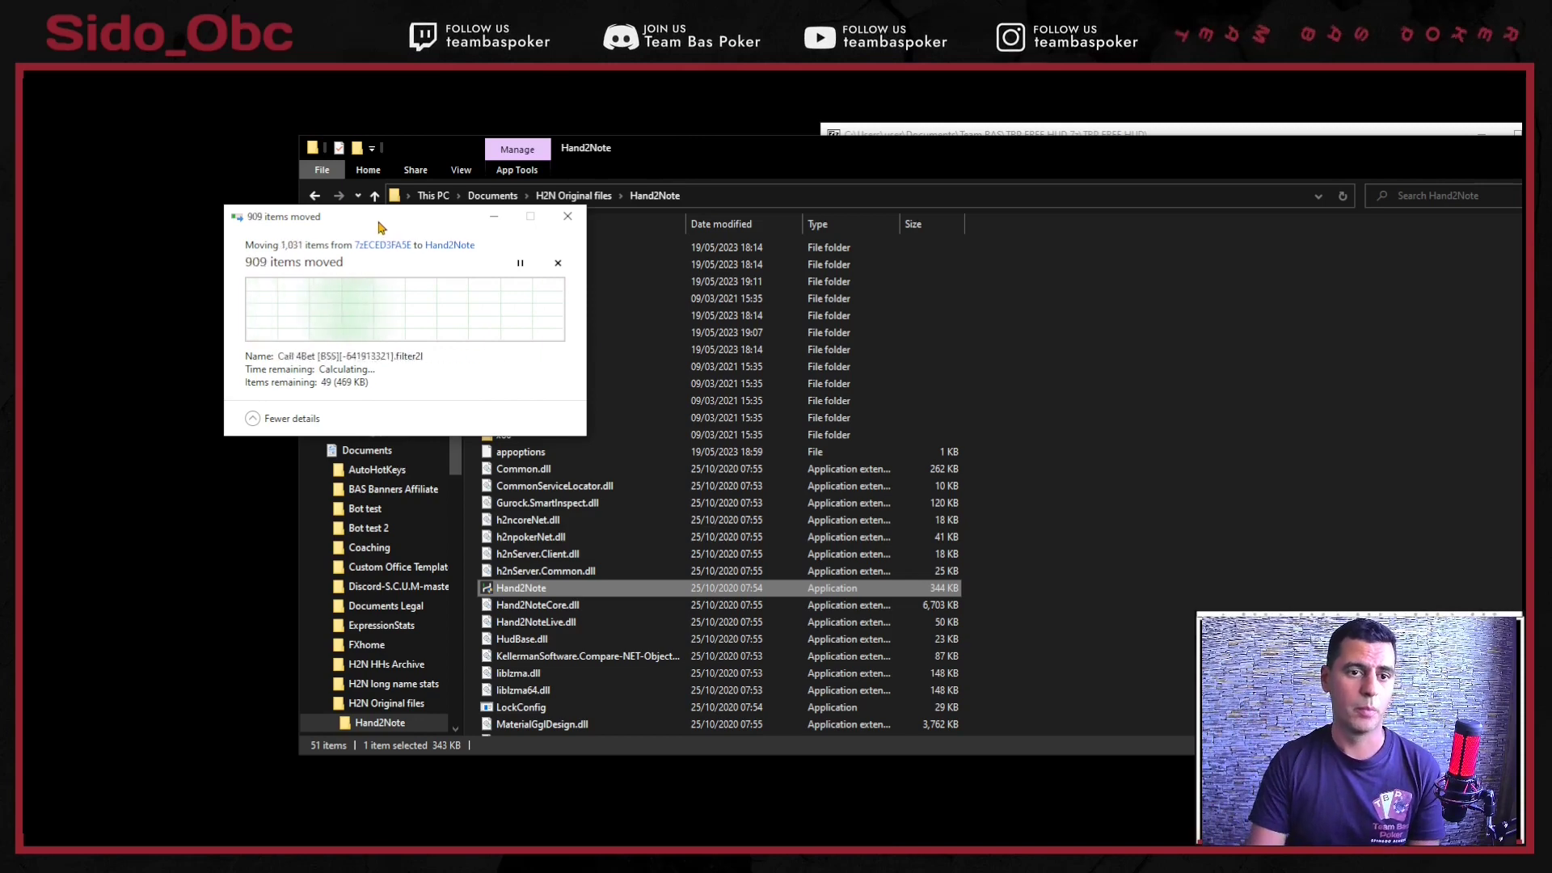
drag(382, 227, 686, 280)
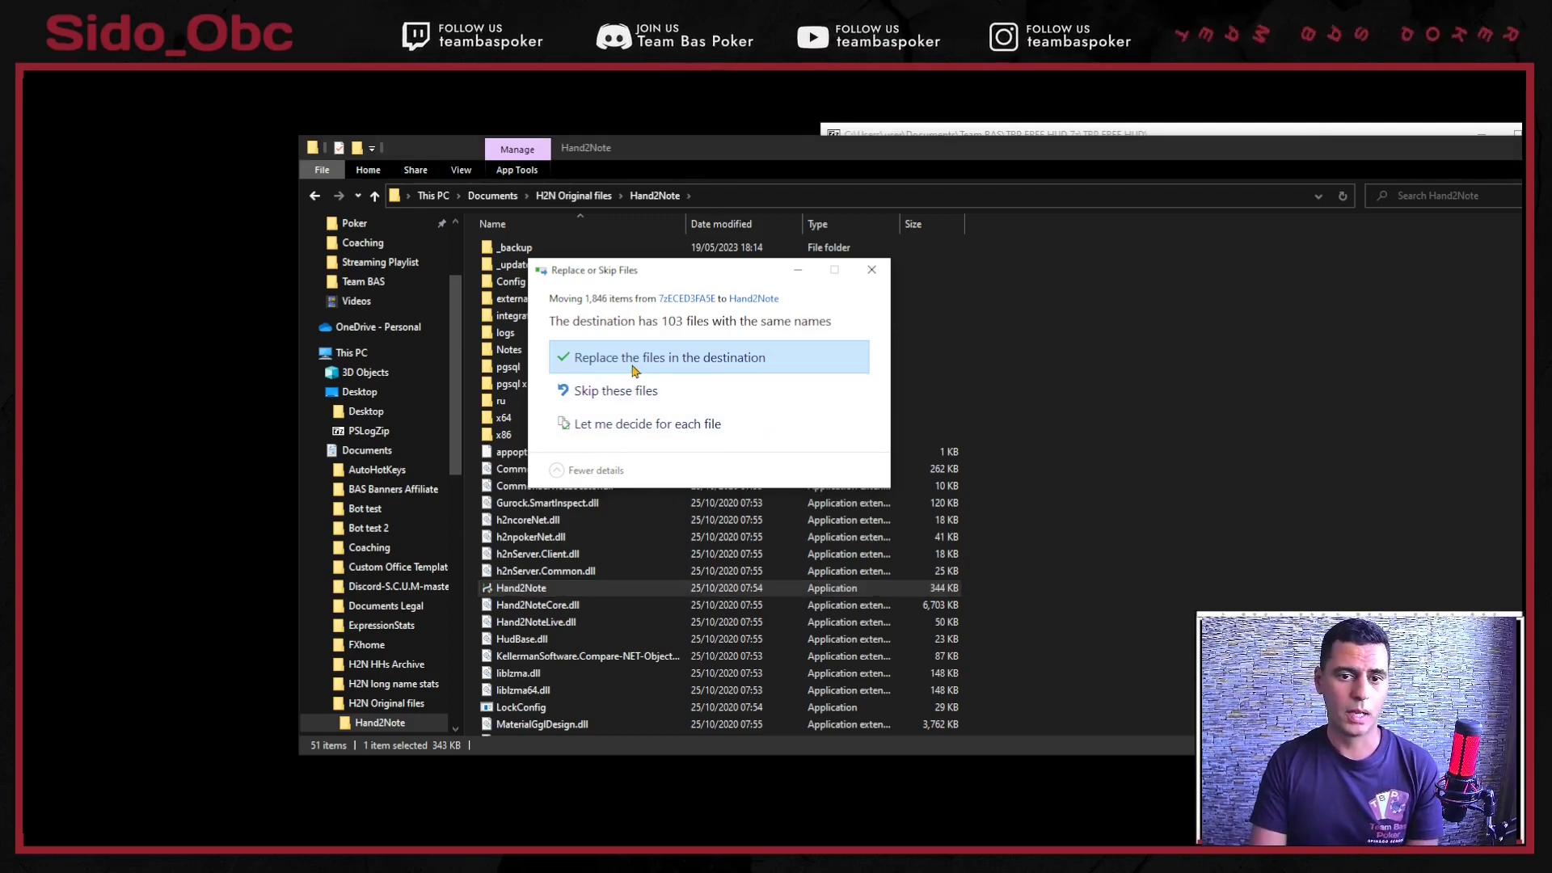
click(659, 363)
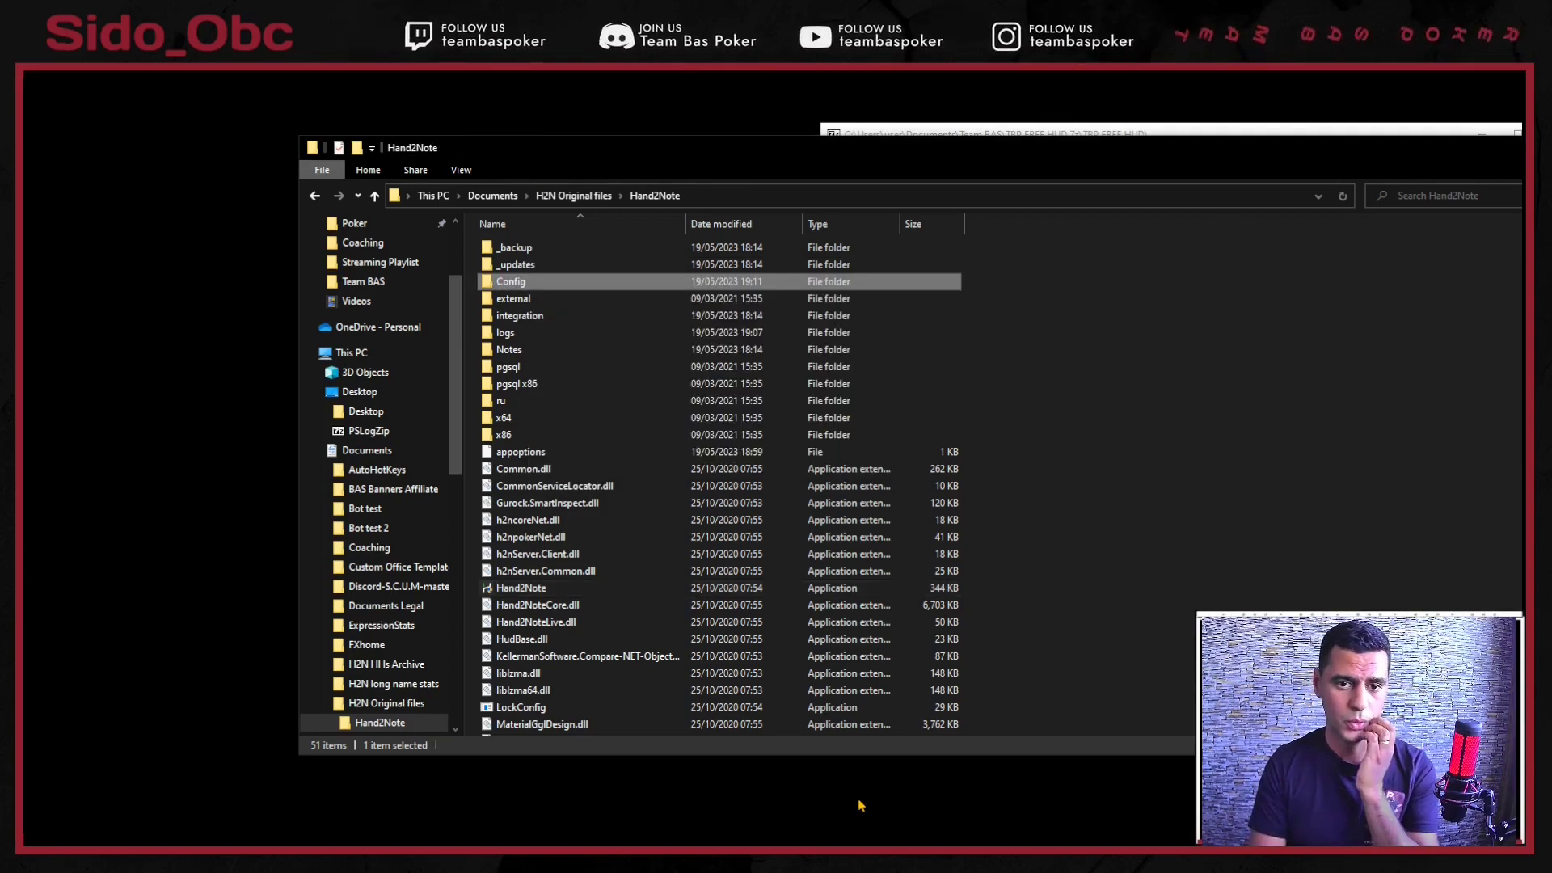
- Launch the Hand2Note application from its folder and open the Game Types settings in its configuration
click(509, 589)
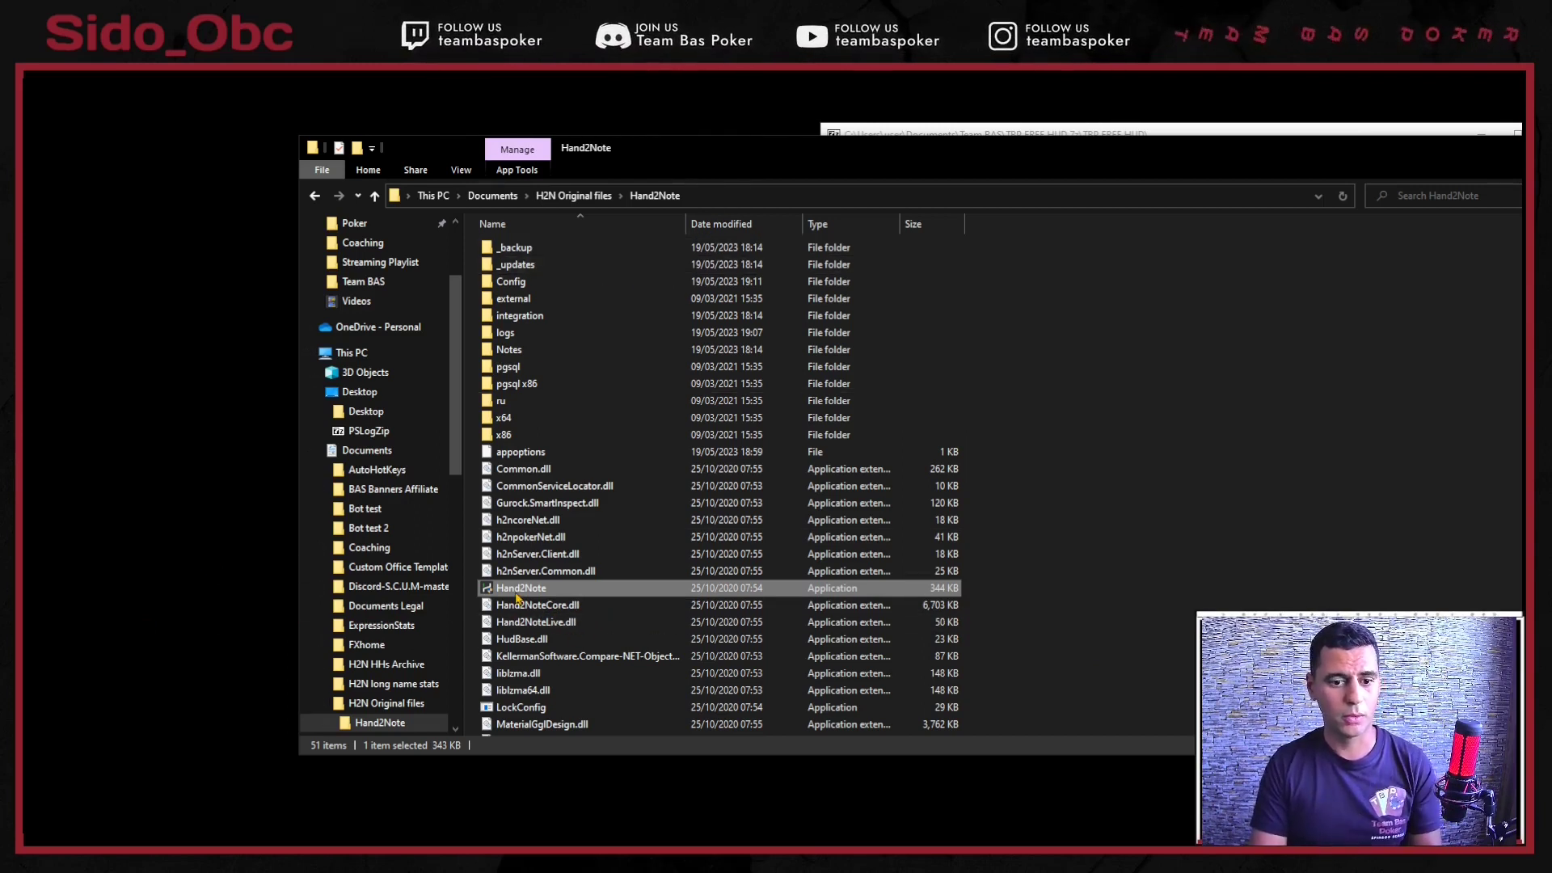
double_click(518, 595)
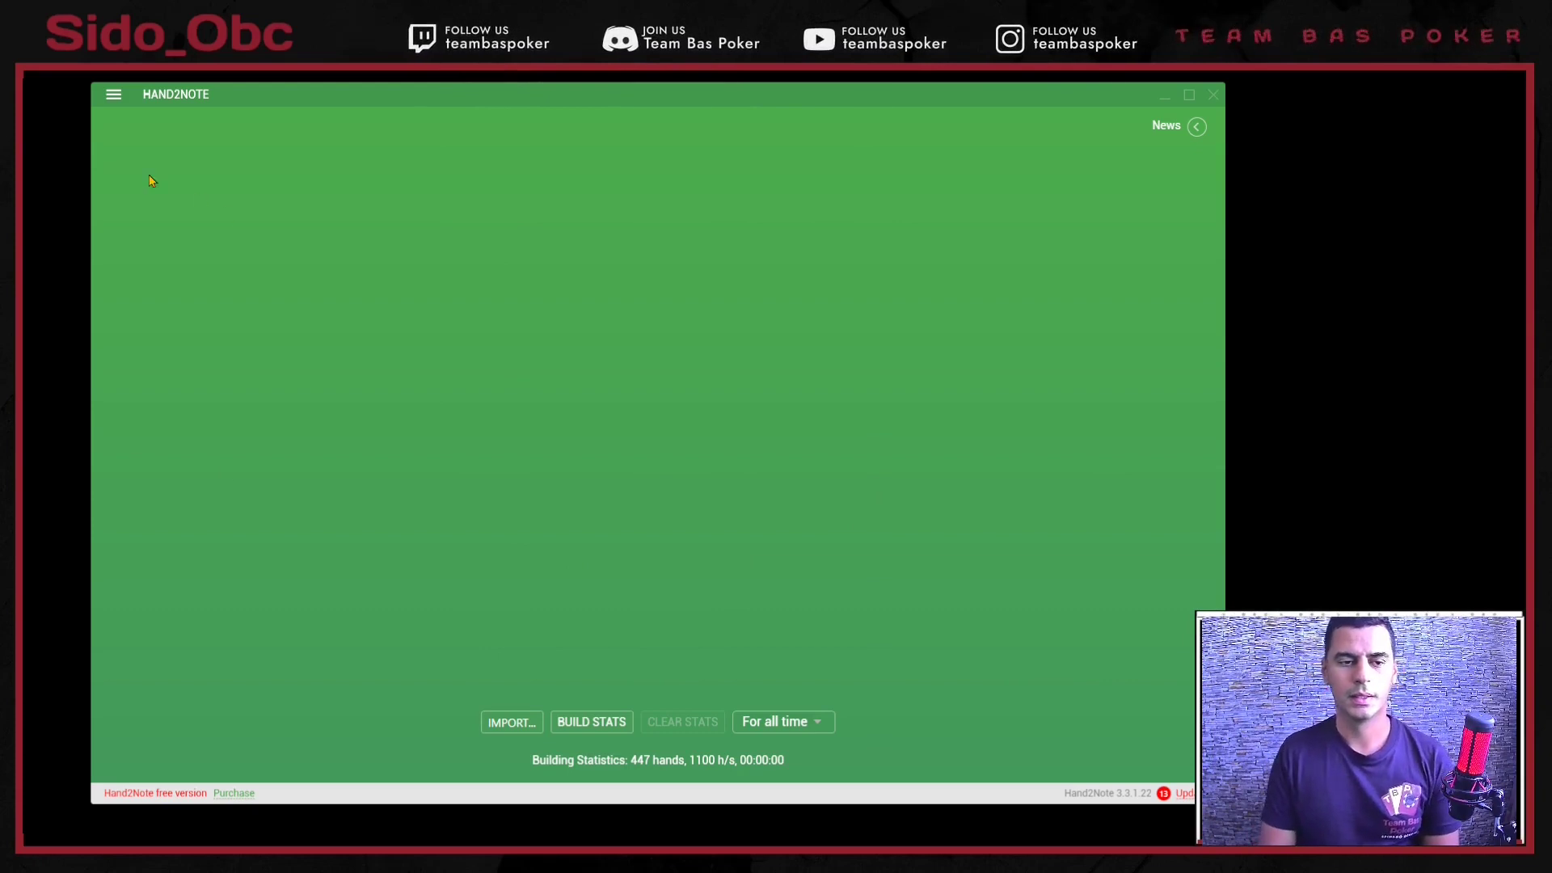
click(113, 95)
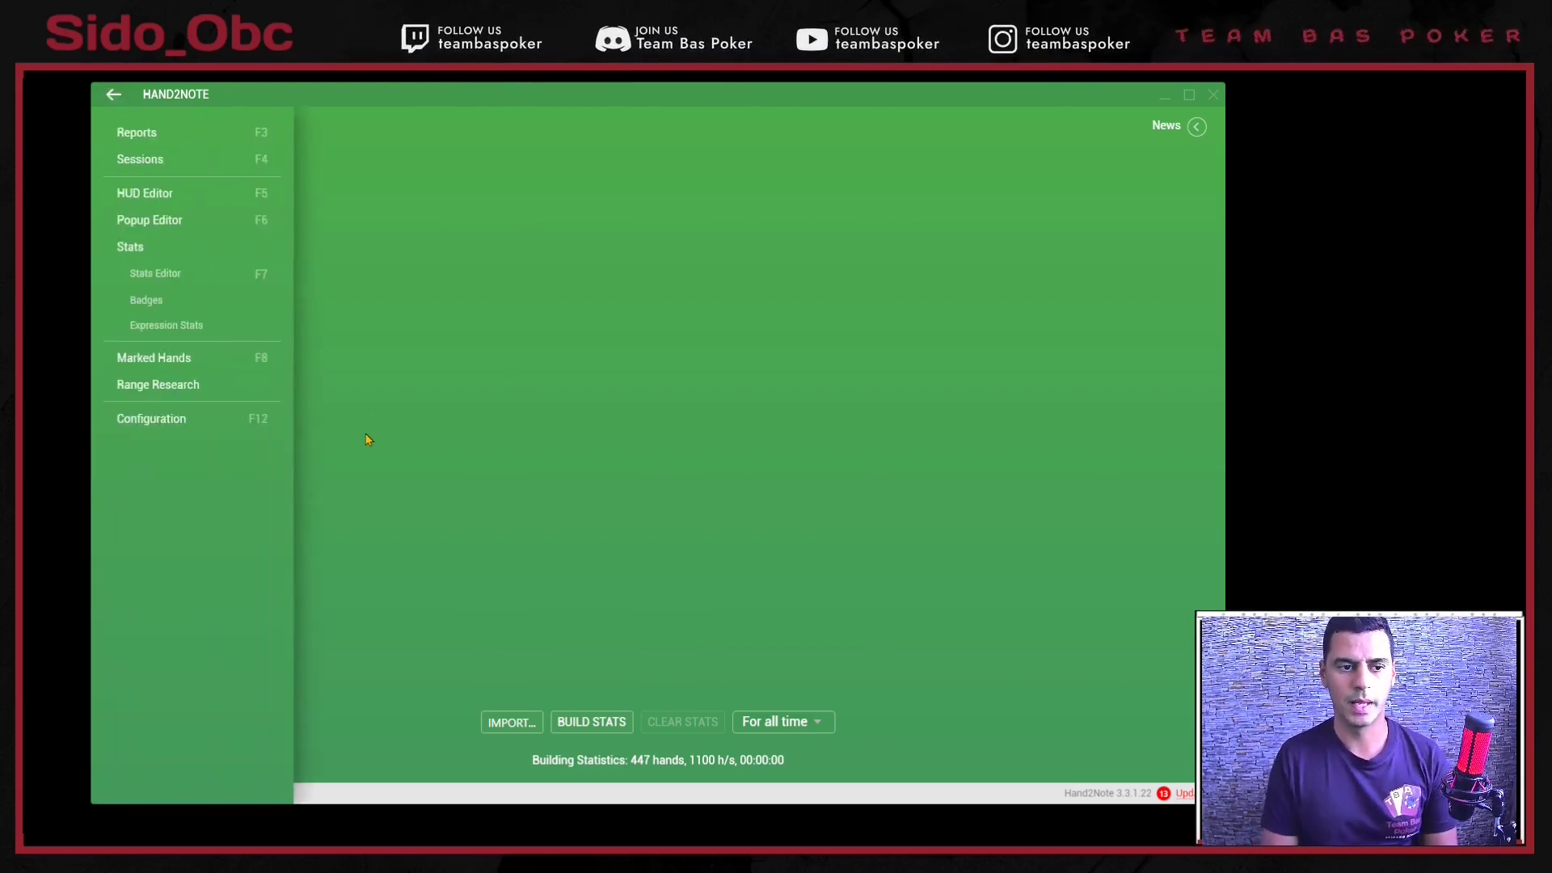
click(224, 416)
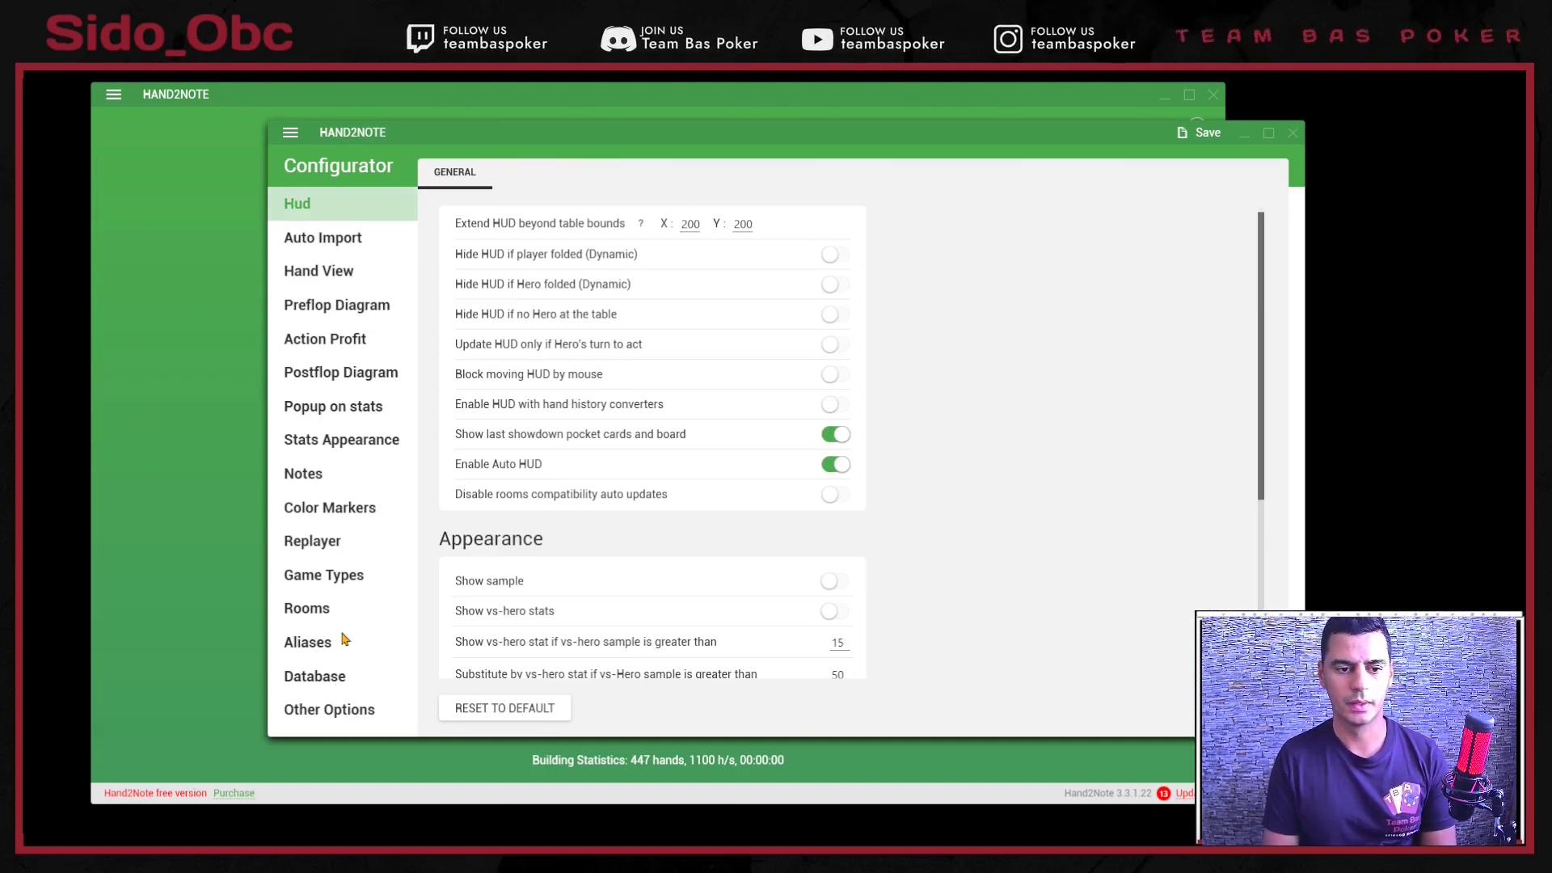
click(344, 585)
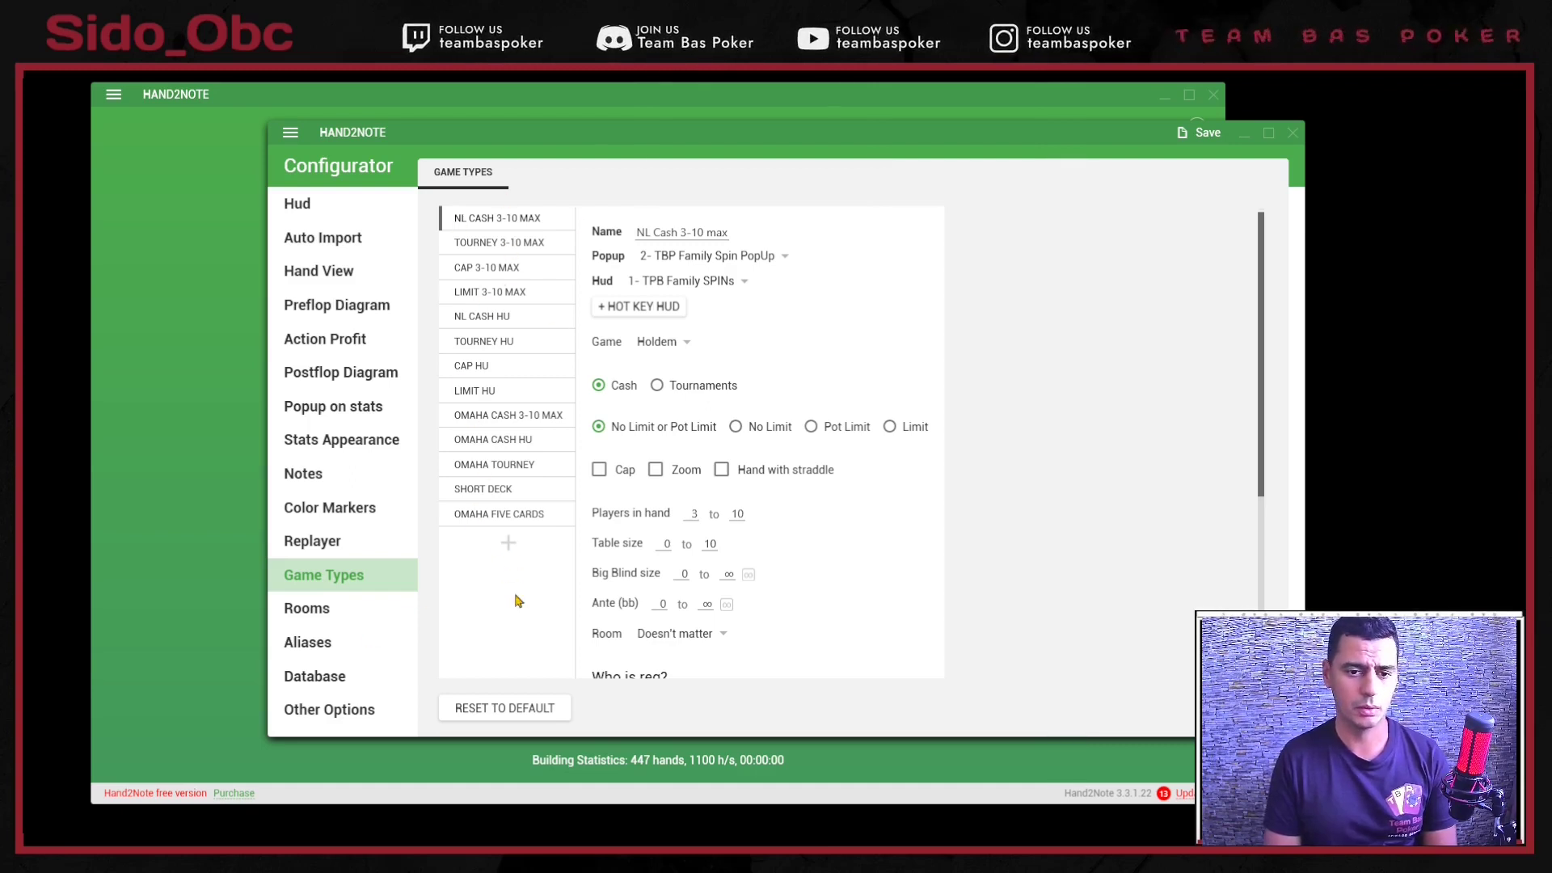
- Add a new game type and name it SPINs
click(507, 545)
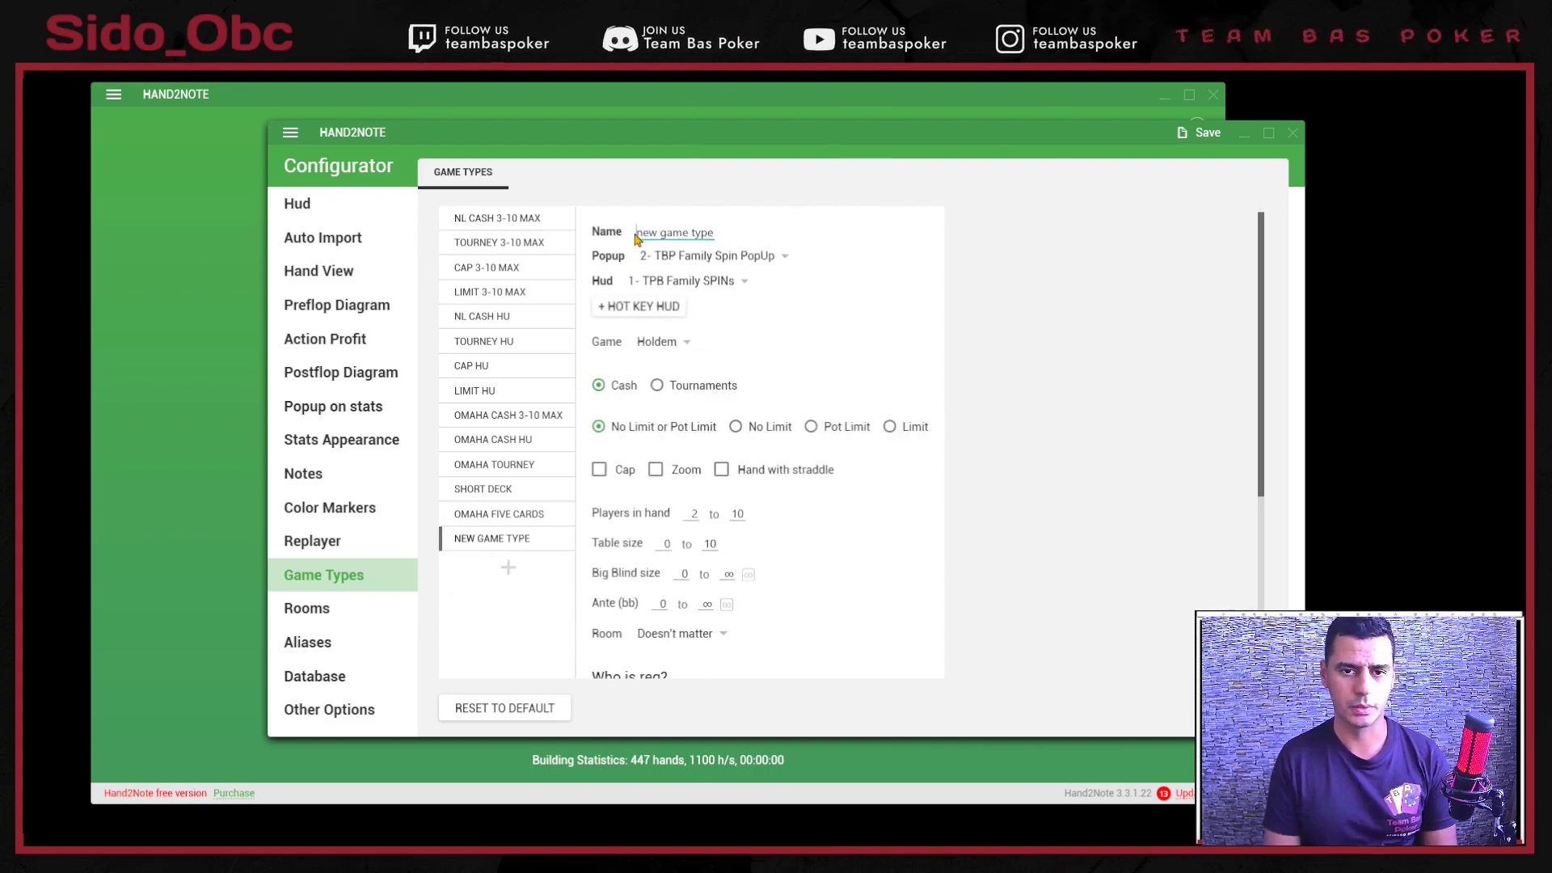
drag(637, 232, 897, 227)
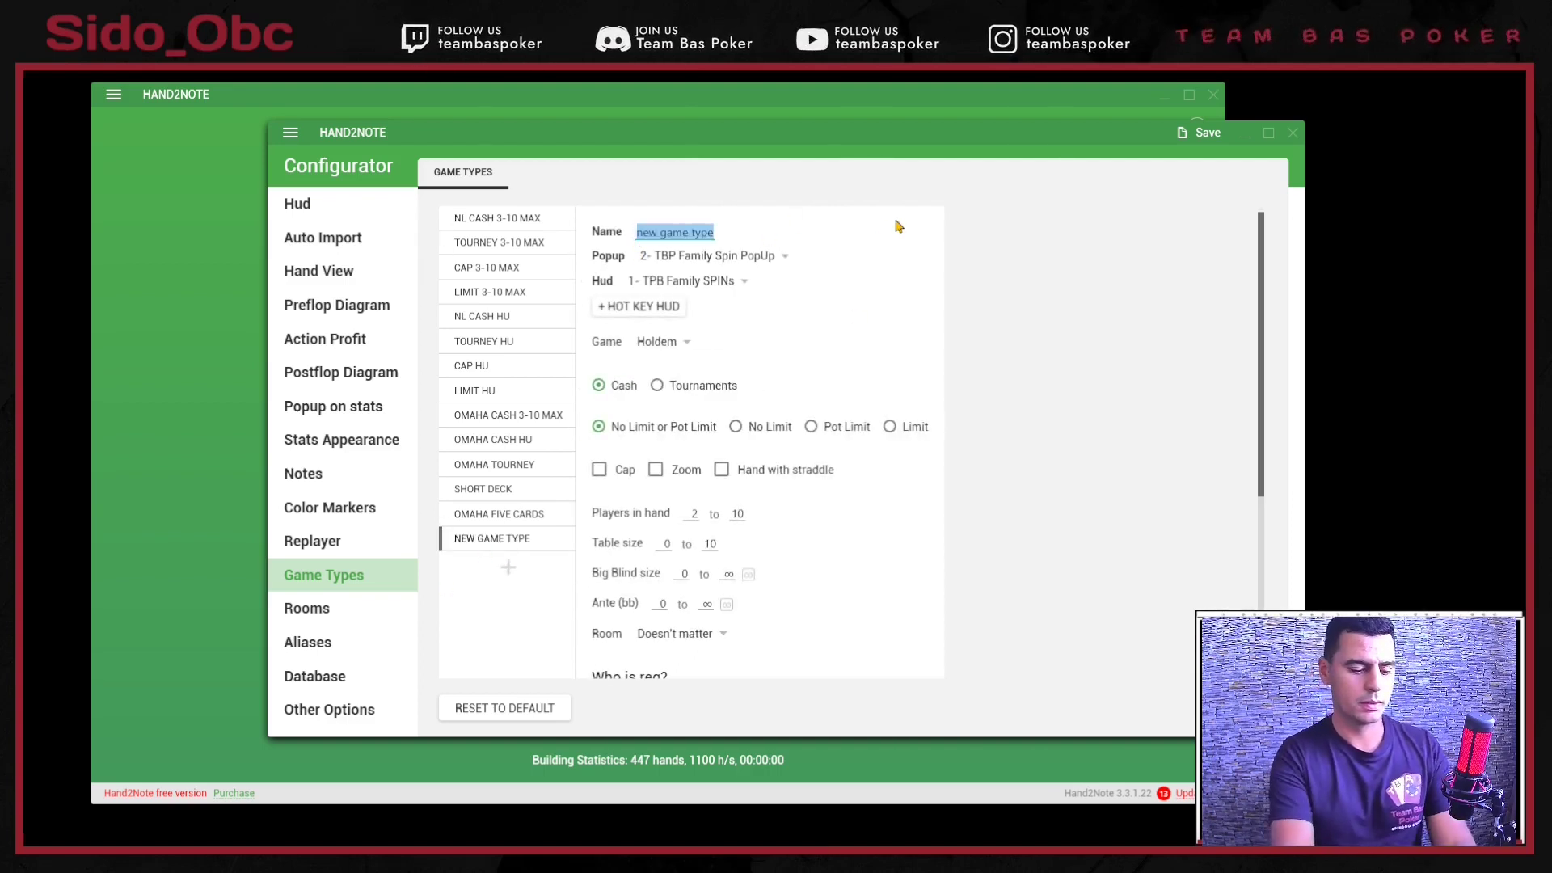
text(SPINs)
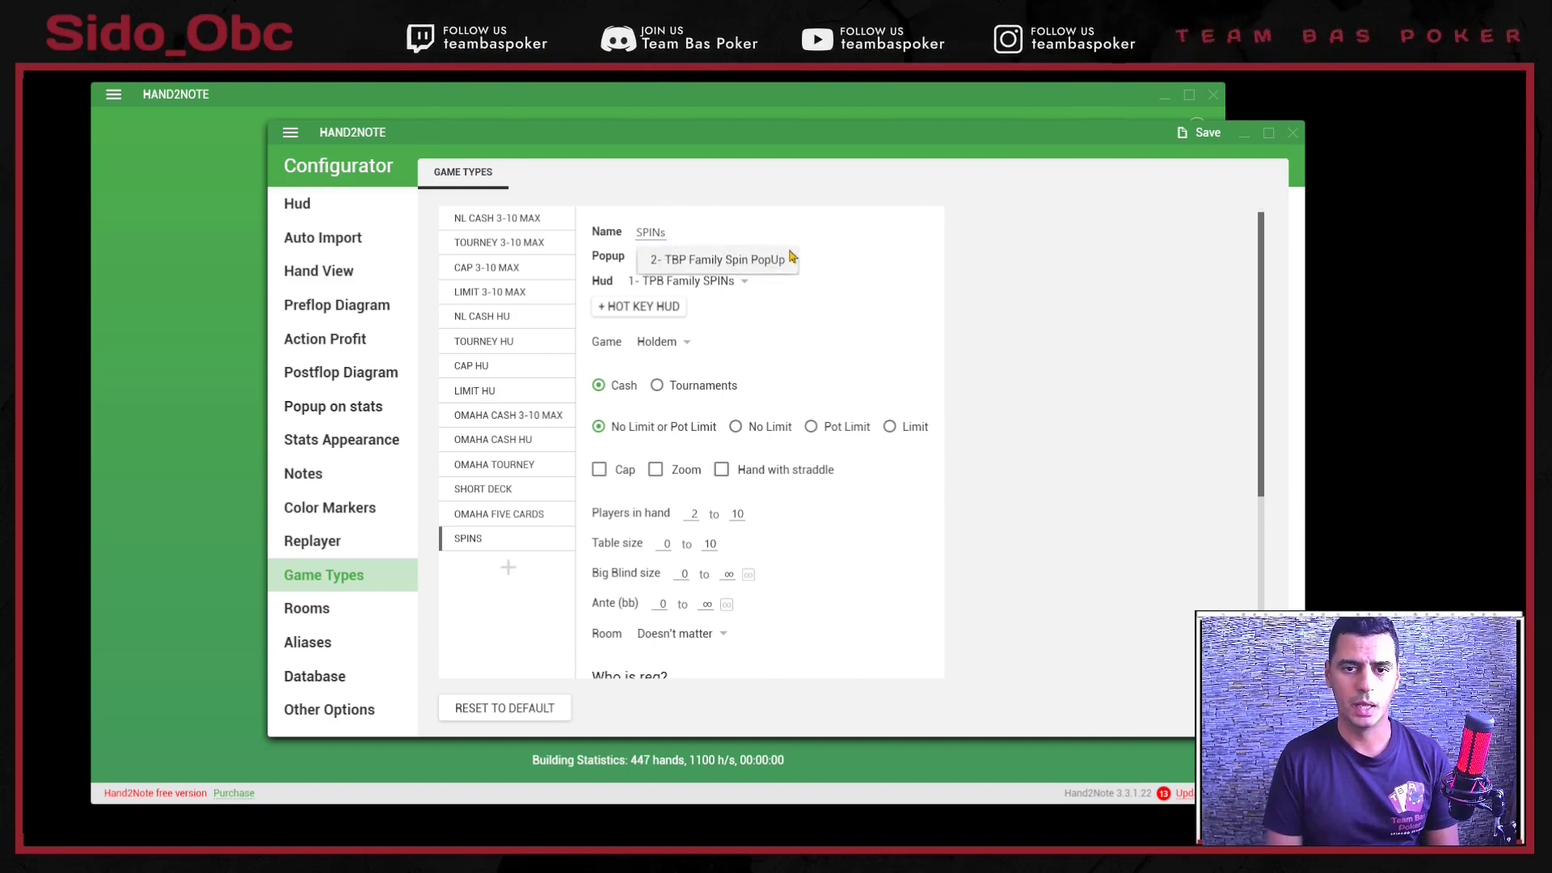
- Assign the 2_TBP Family Flash/Nitro HUD to the SPINs game type and move it to the first place in the list
click(742, 282)
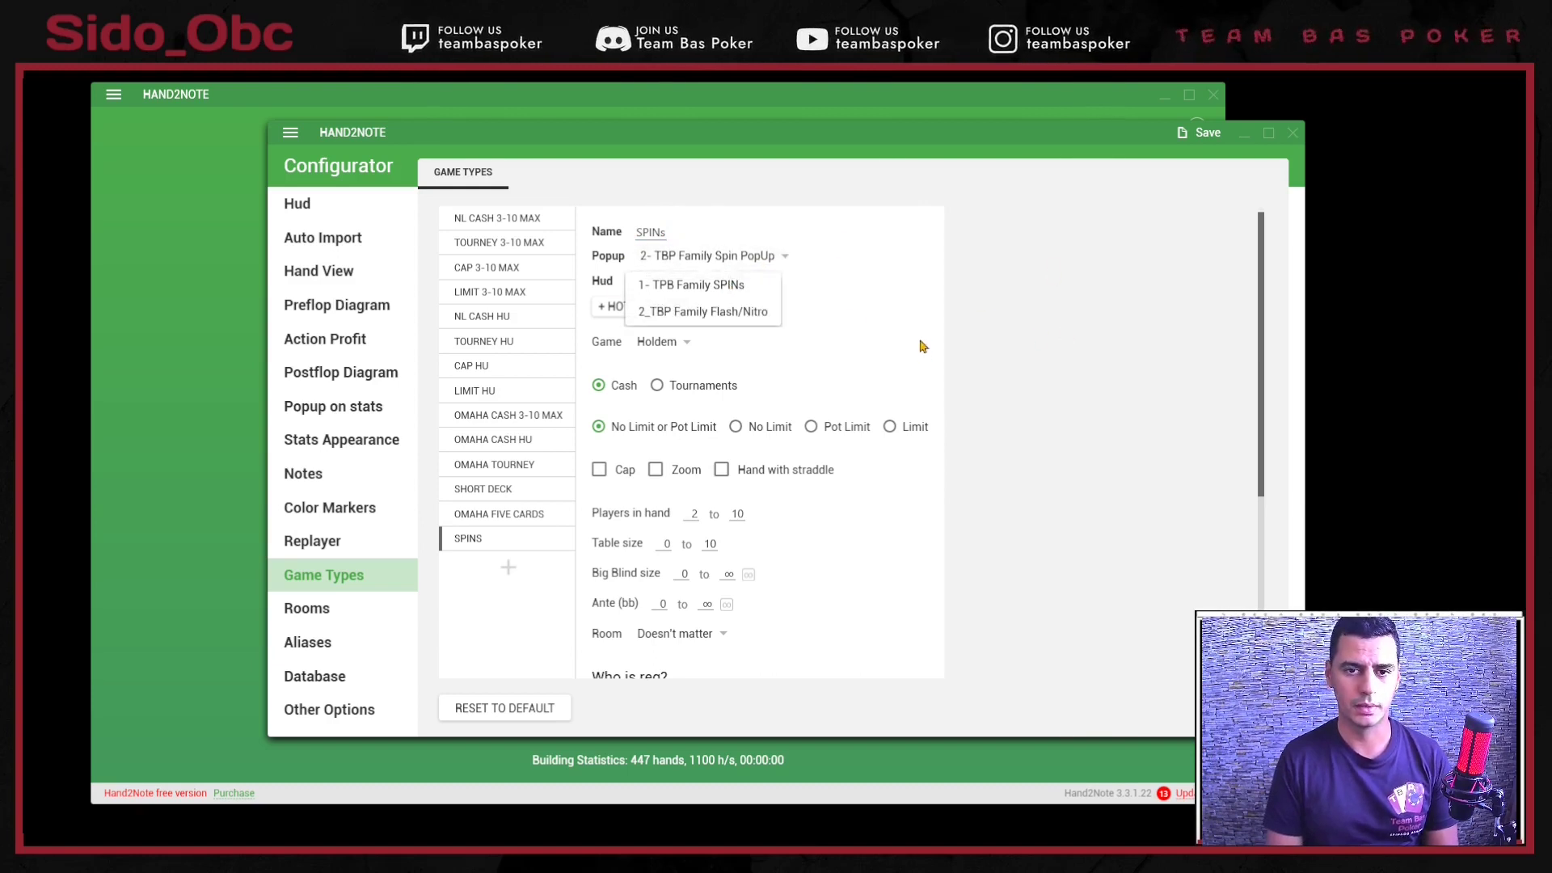
click(735, 279)
click(738, 280)
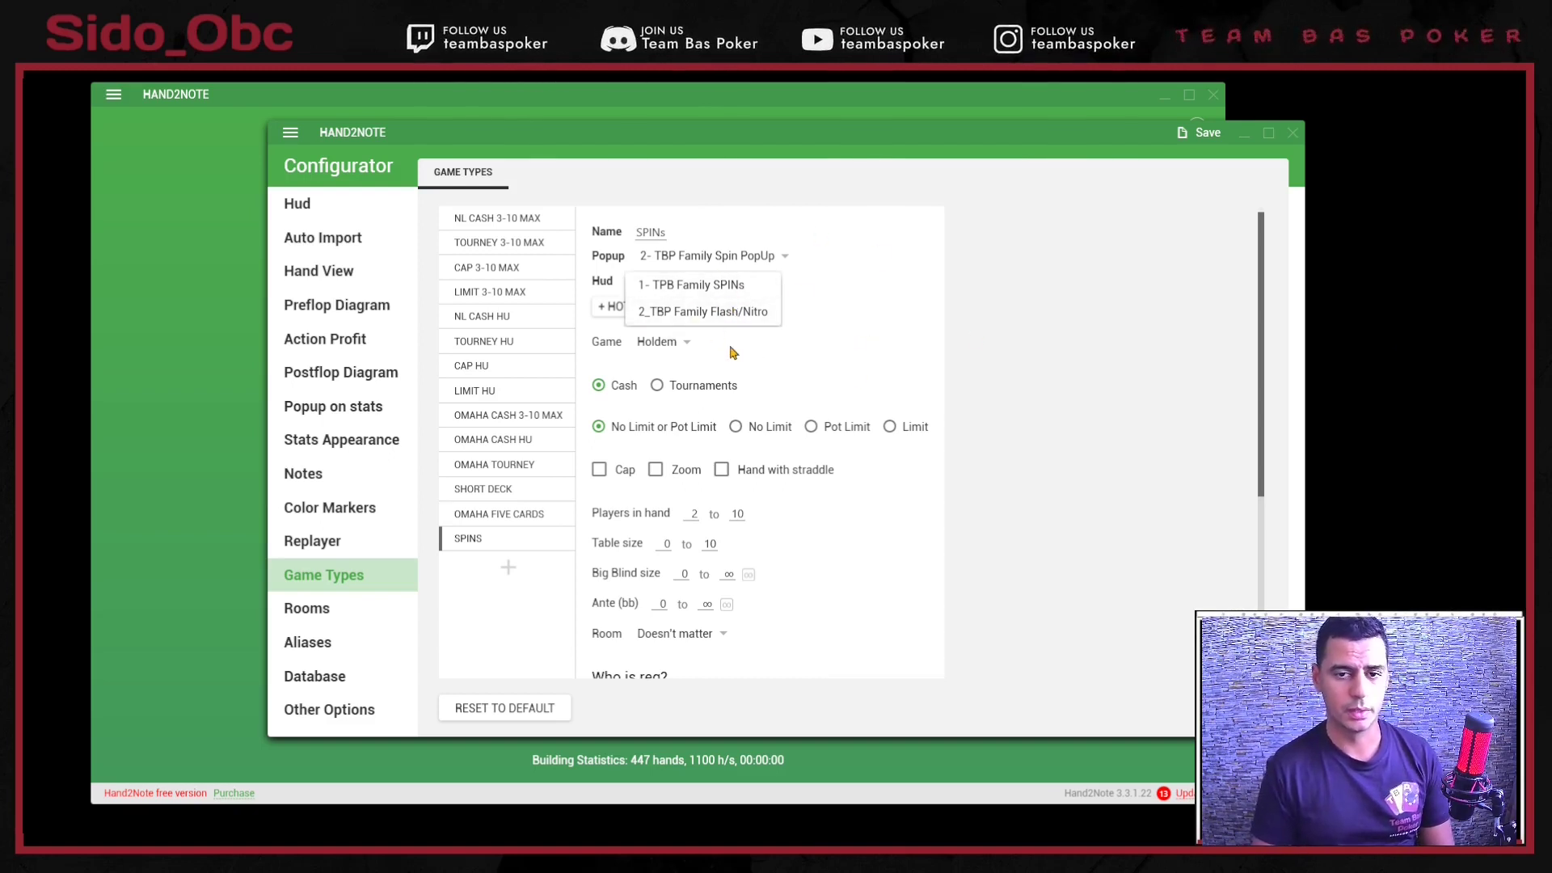
click(727, 312)
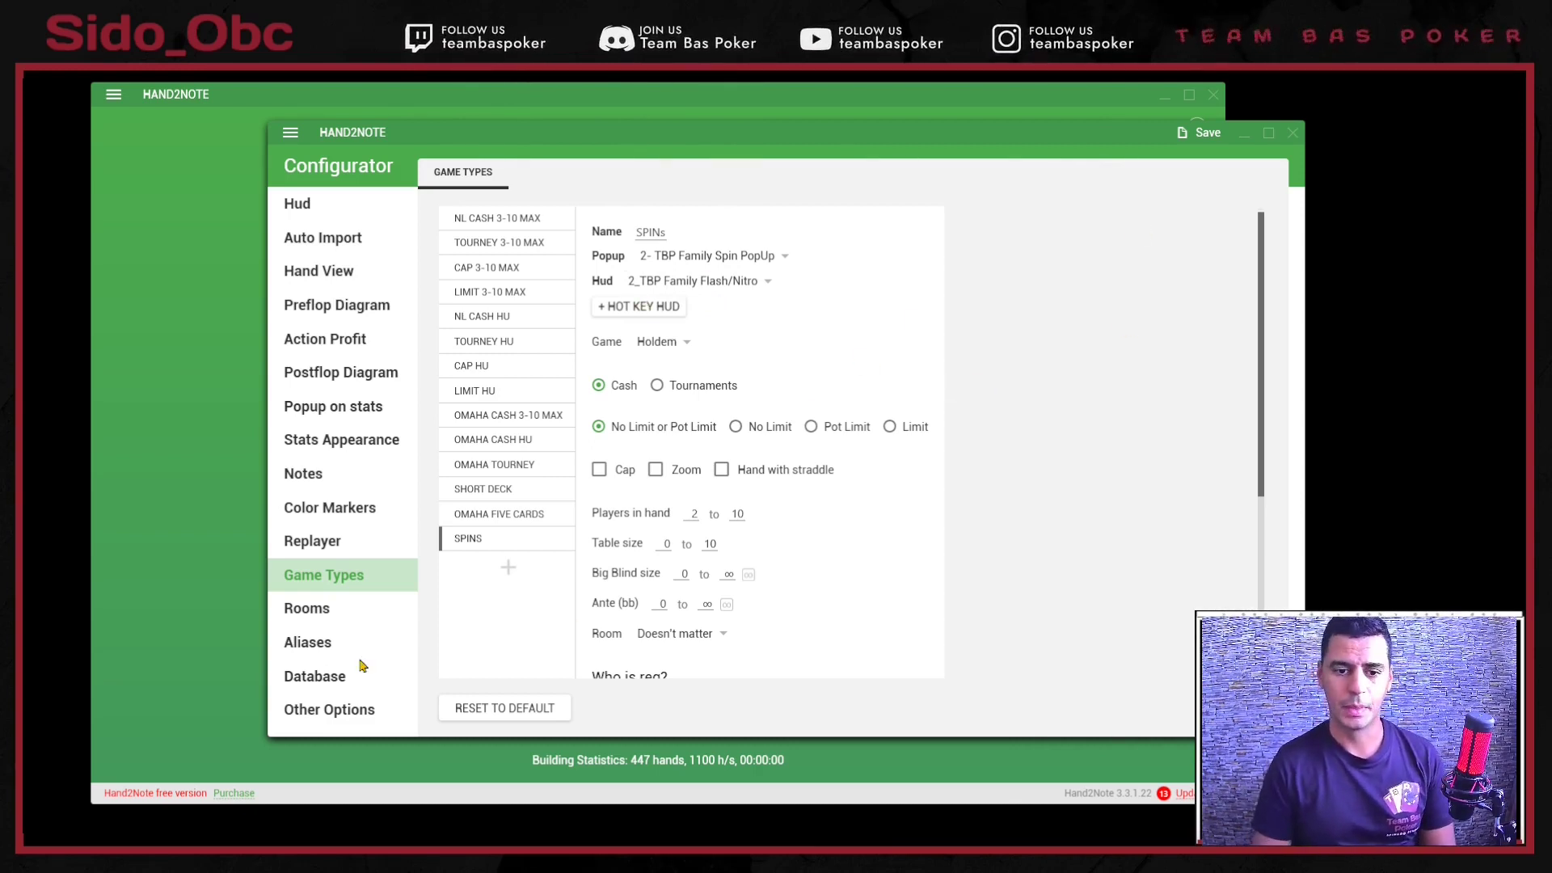
drag(457, 527, 545, 218)
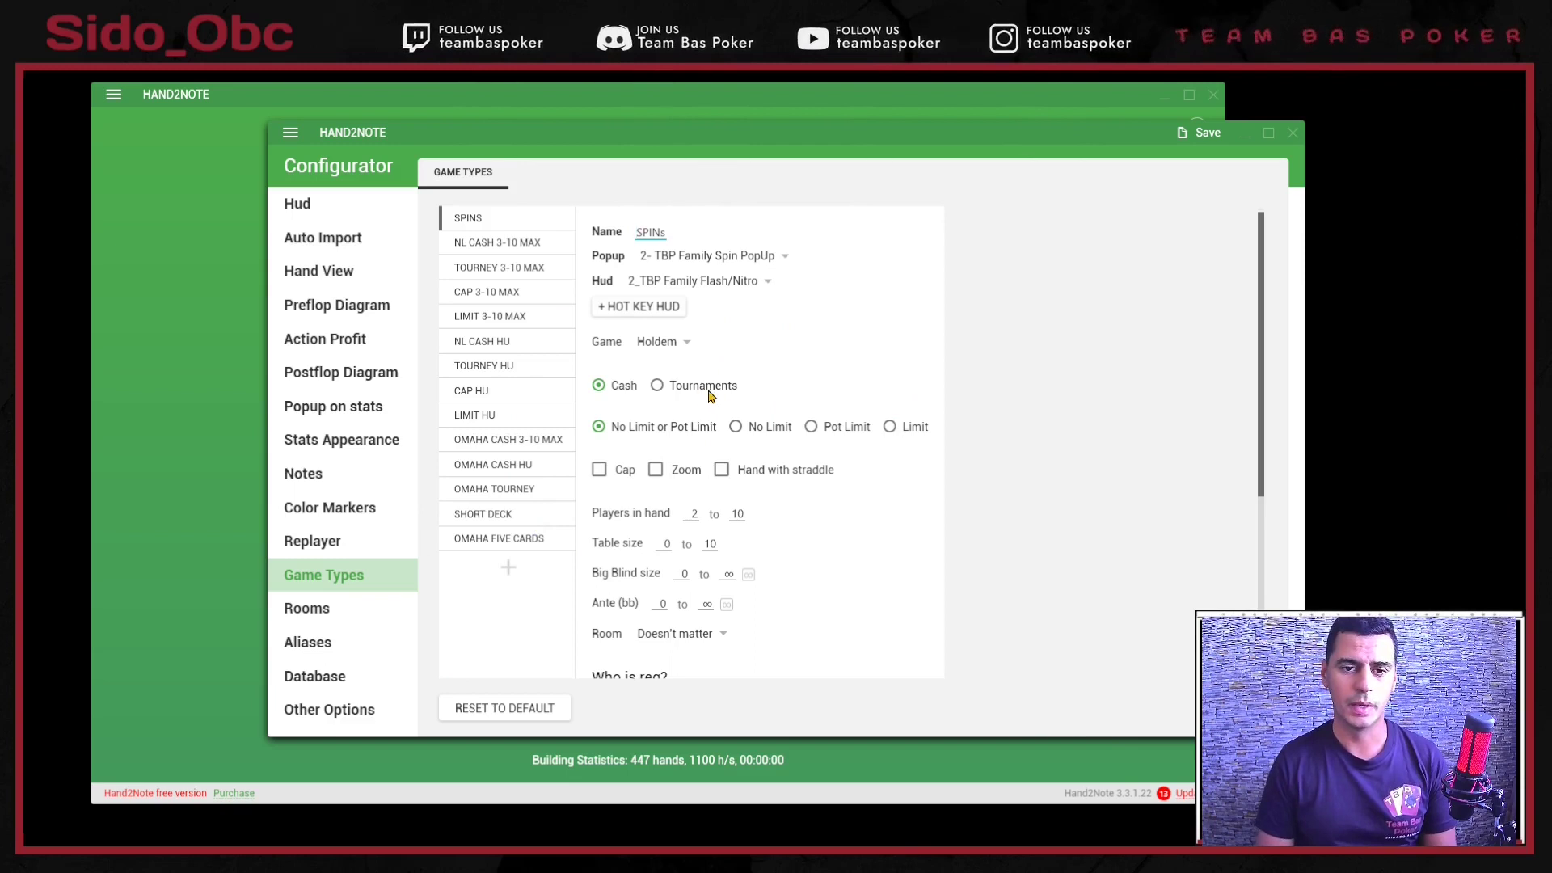
- Set the SPINs game type to Tournaments, with a maximum of 3 players in hand and a table size of 2 to 3
click(657, 387)
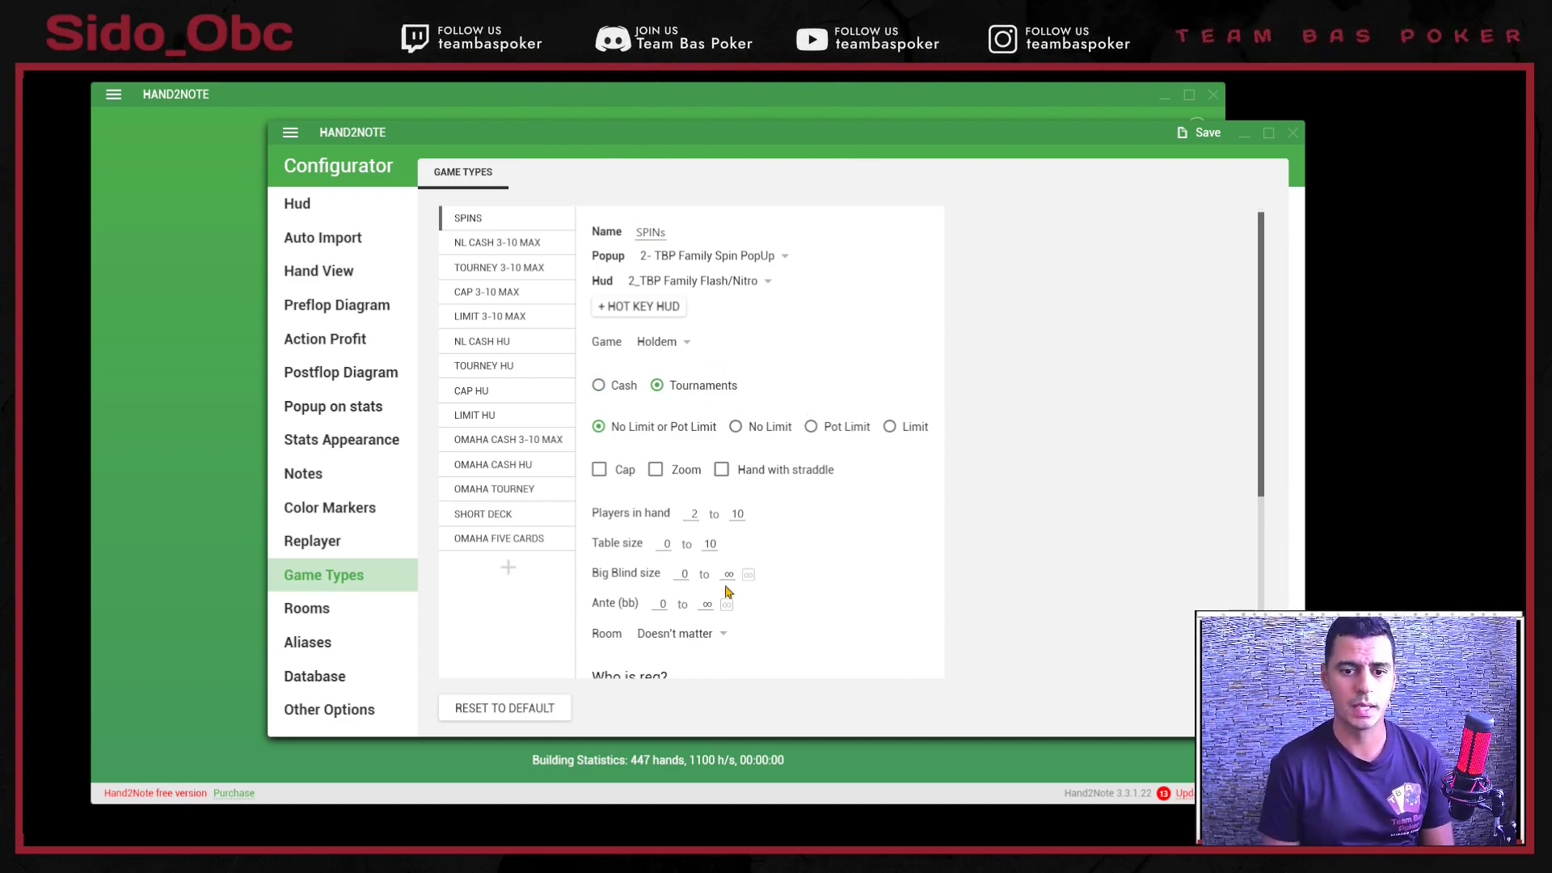
double_click(735, 517)
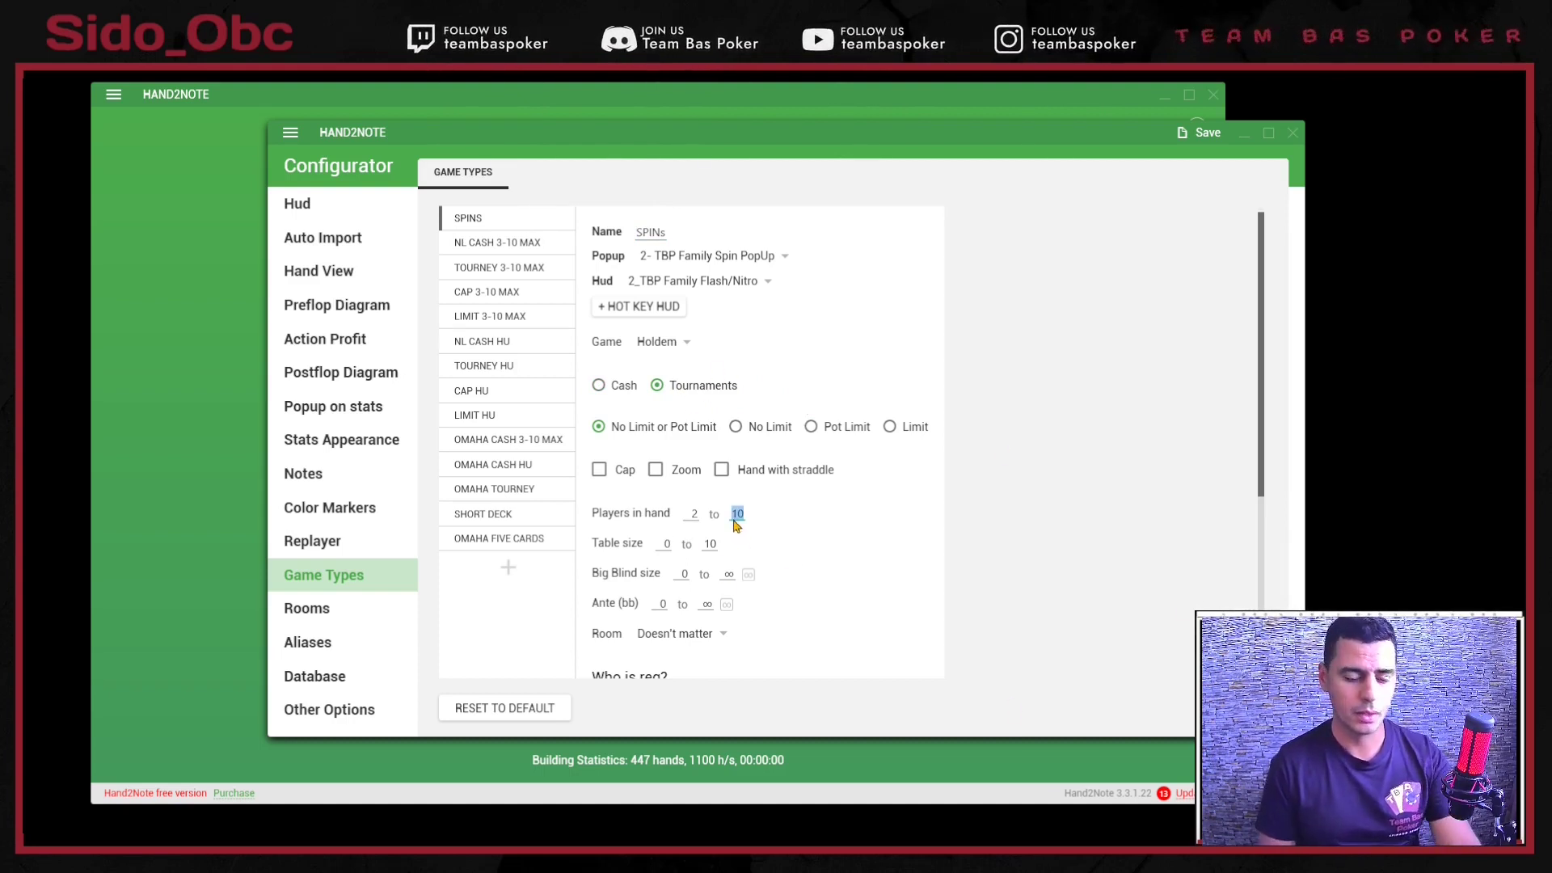
text(3)
double_click(666, 544)
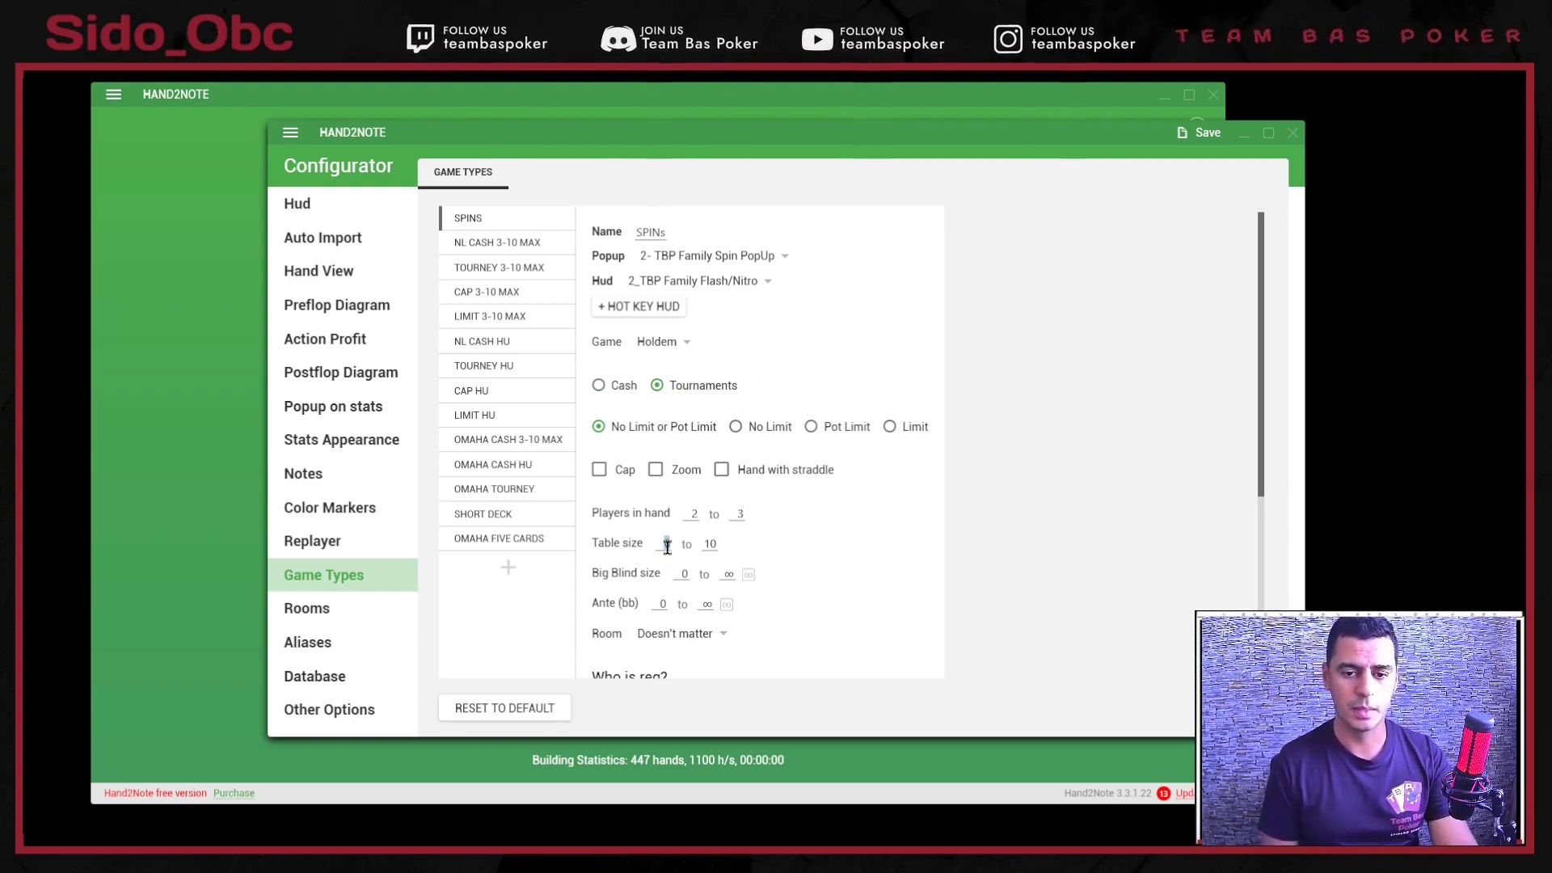
text(2)
double_click(710, 543)
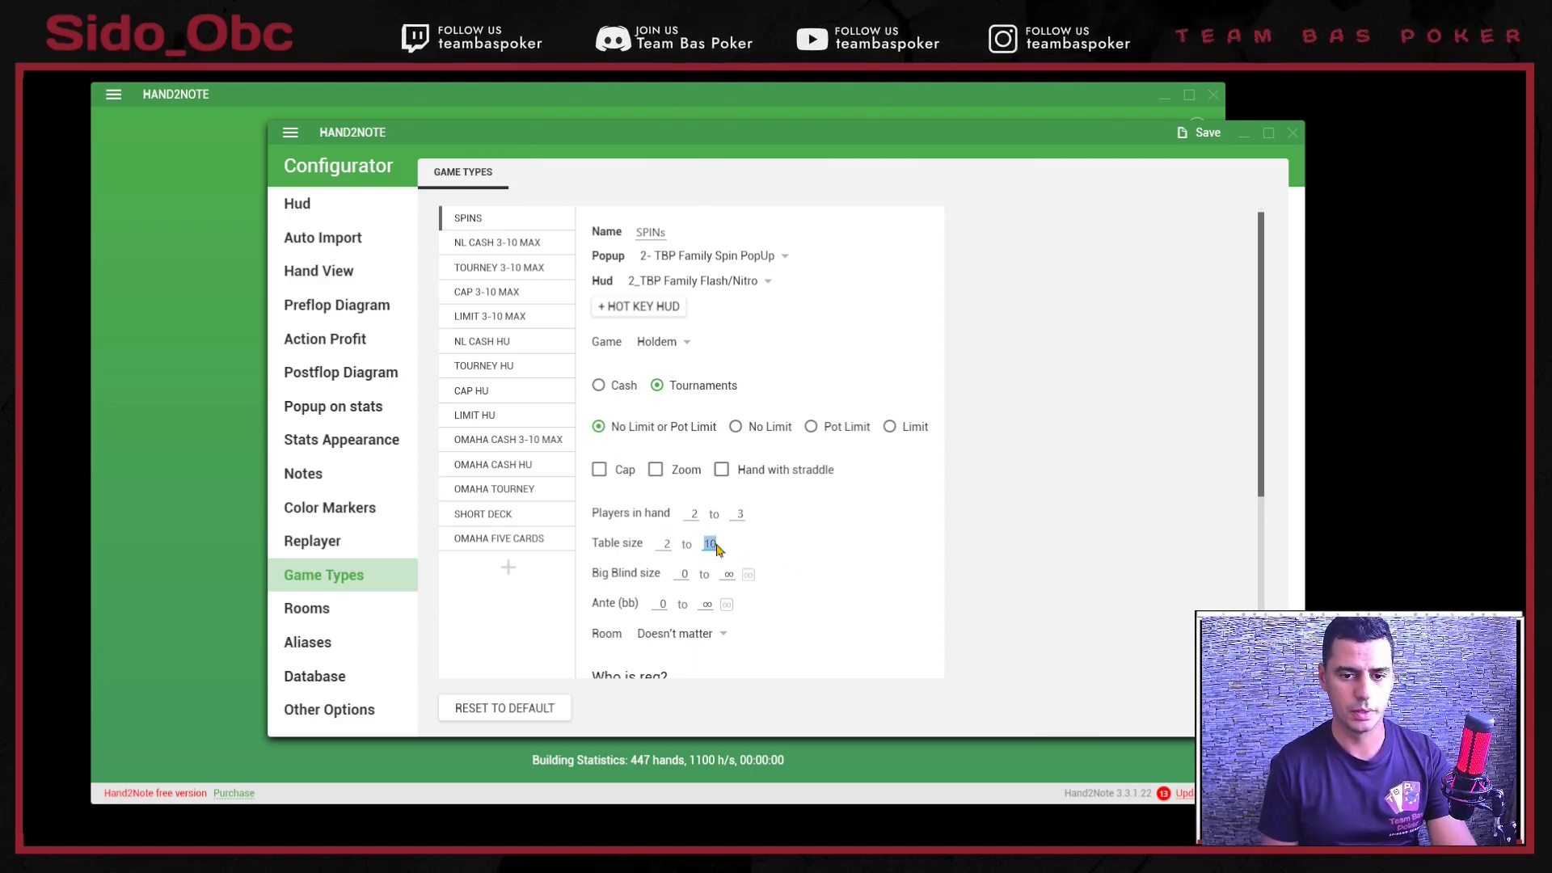
text(3)
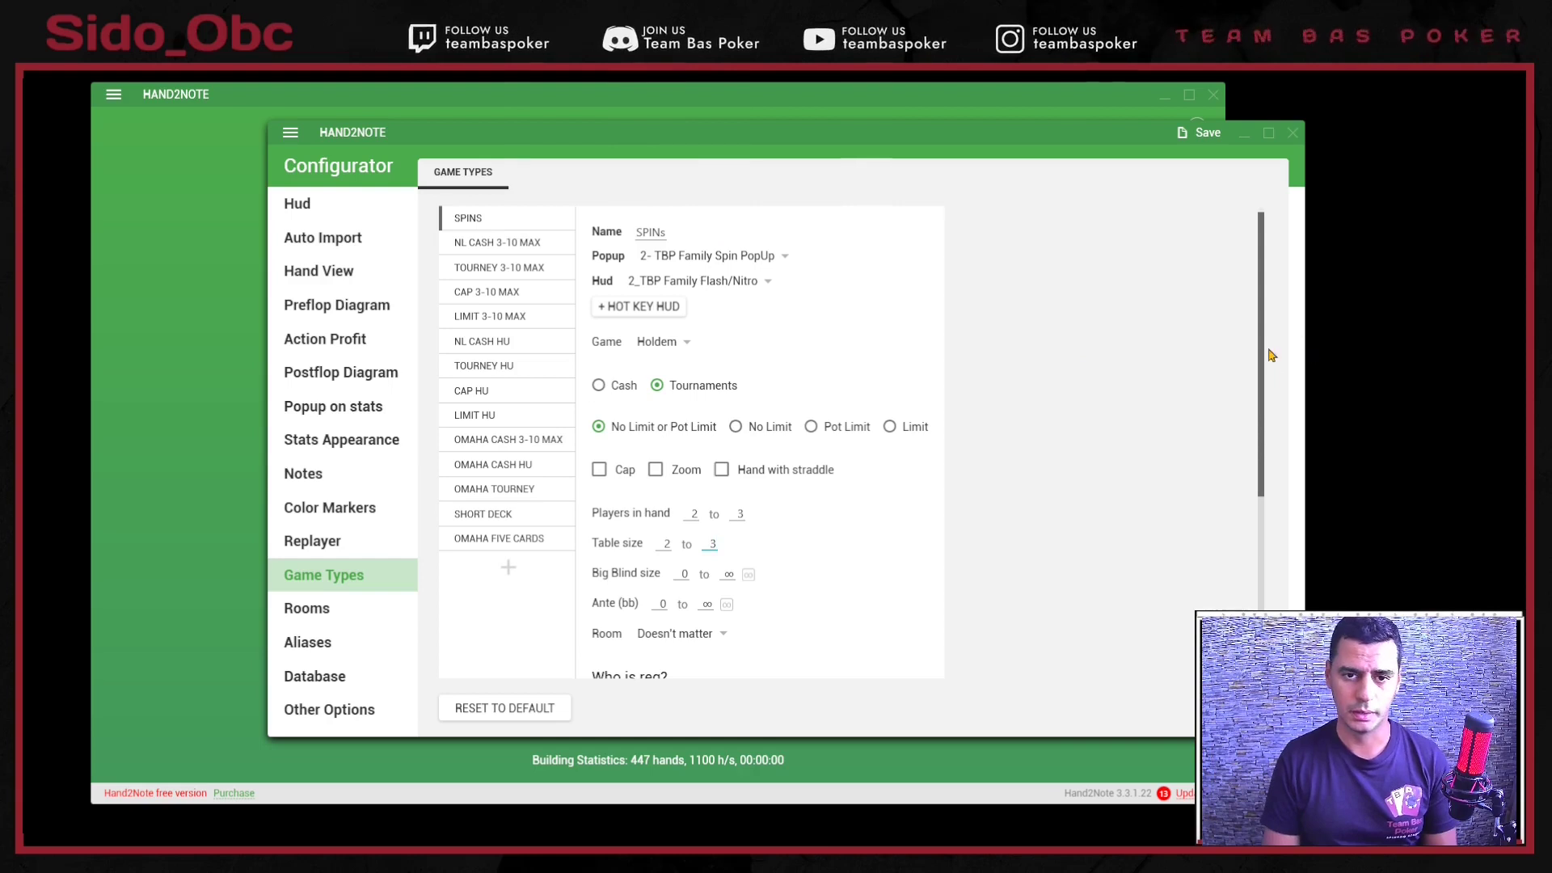
drag(1261, 360, 1247, 537)
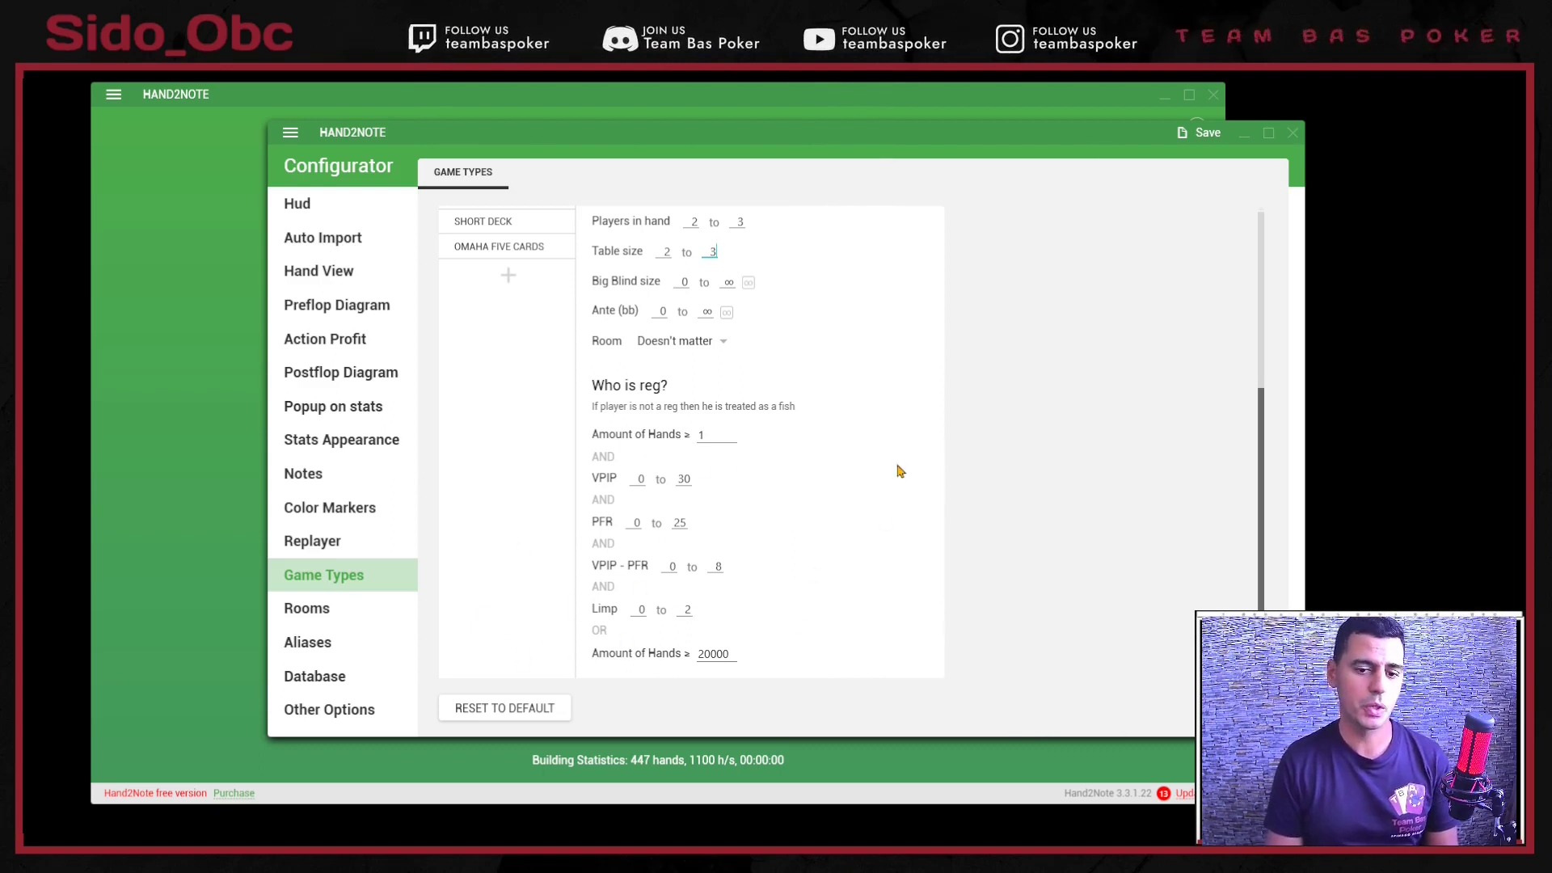
click(709, 435)
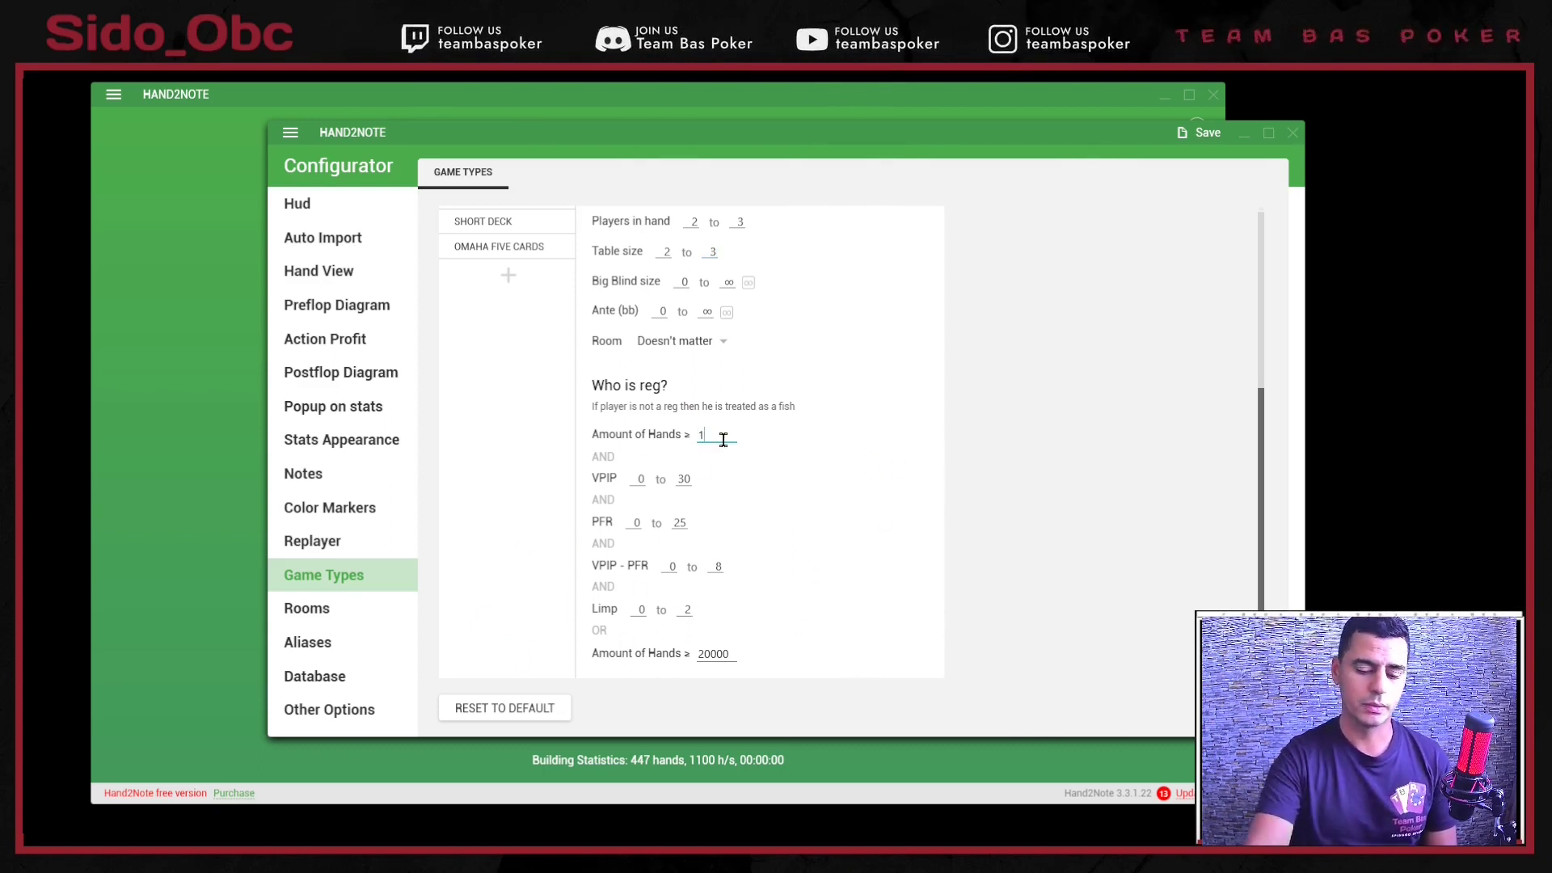
text(0000000000)
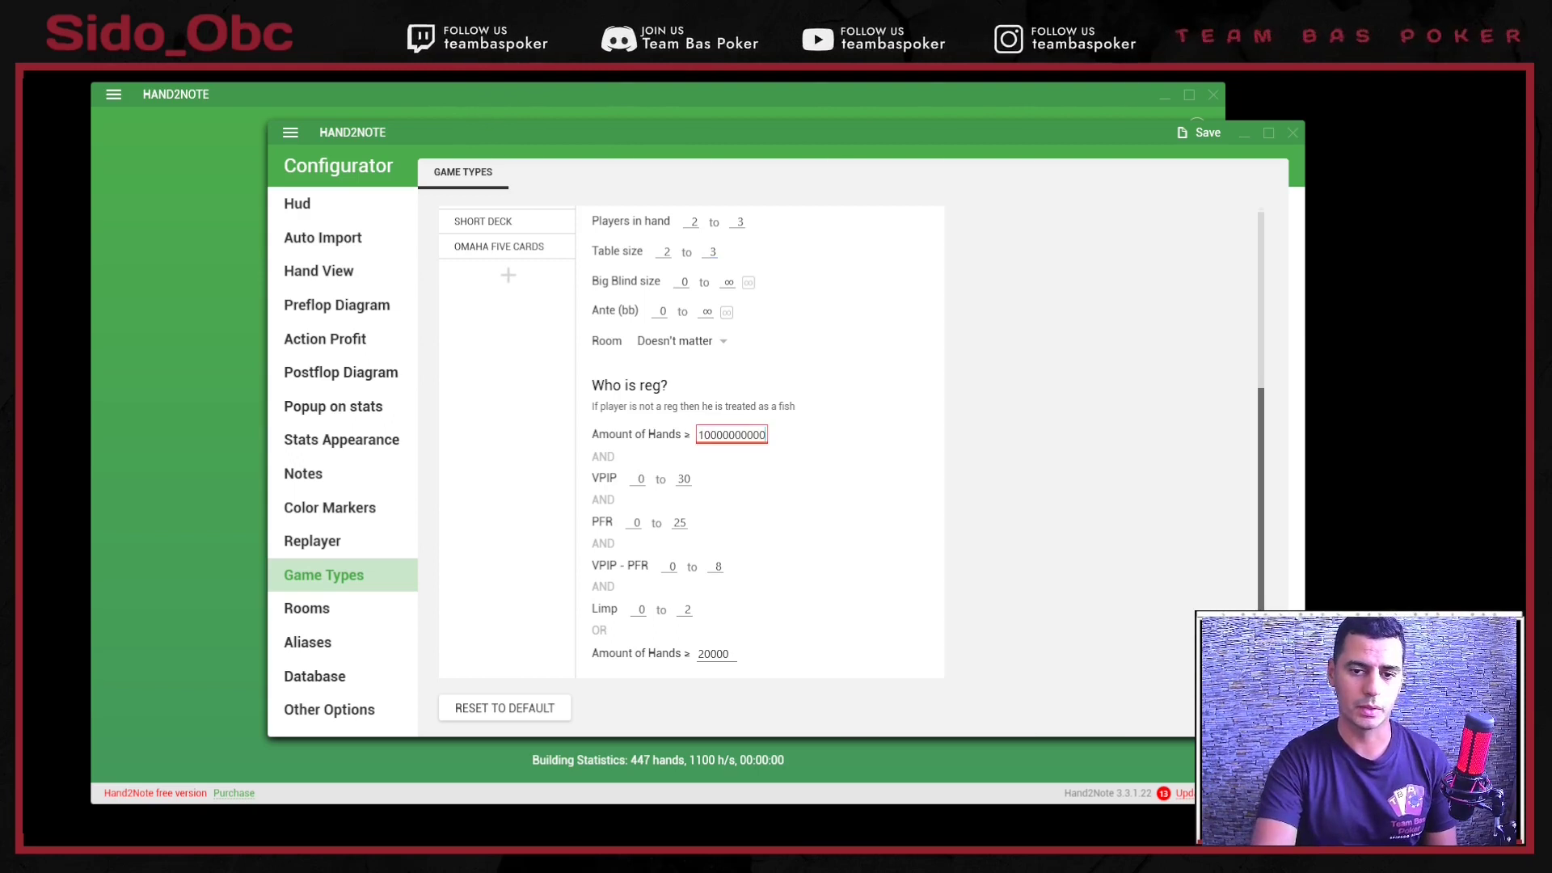
key(BackSpace)
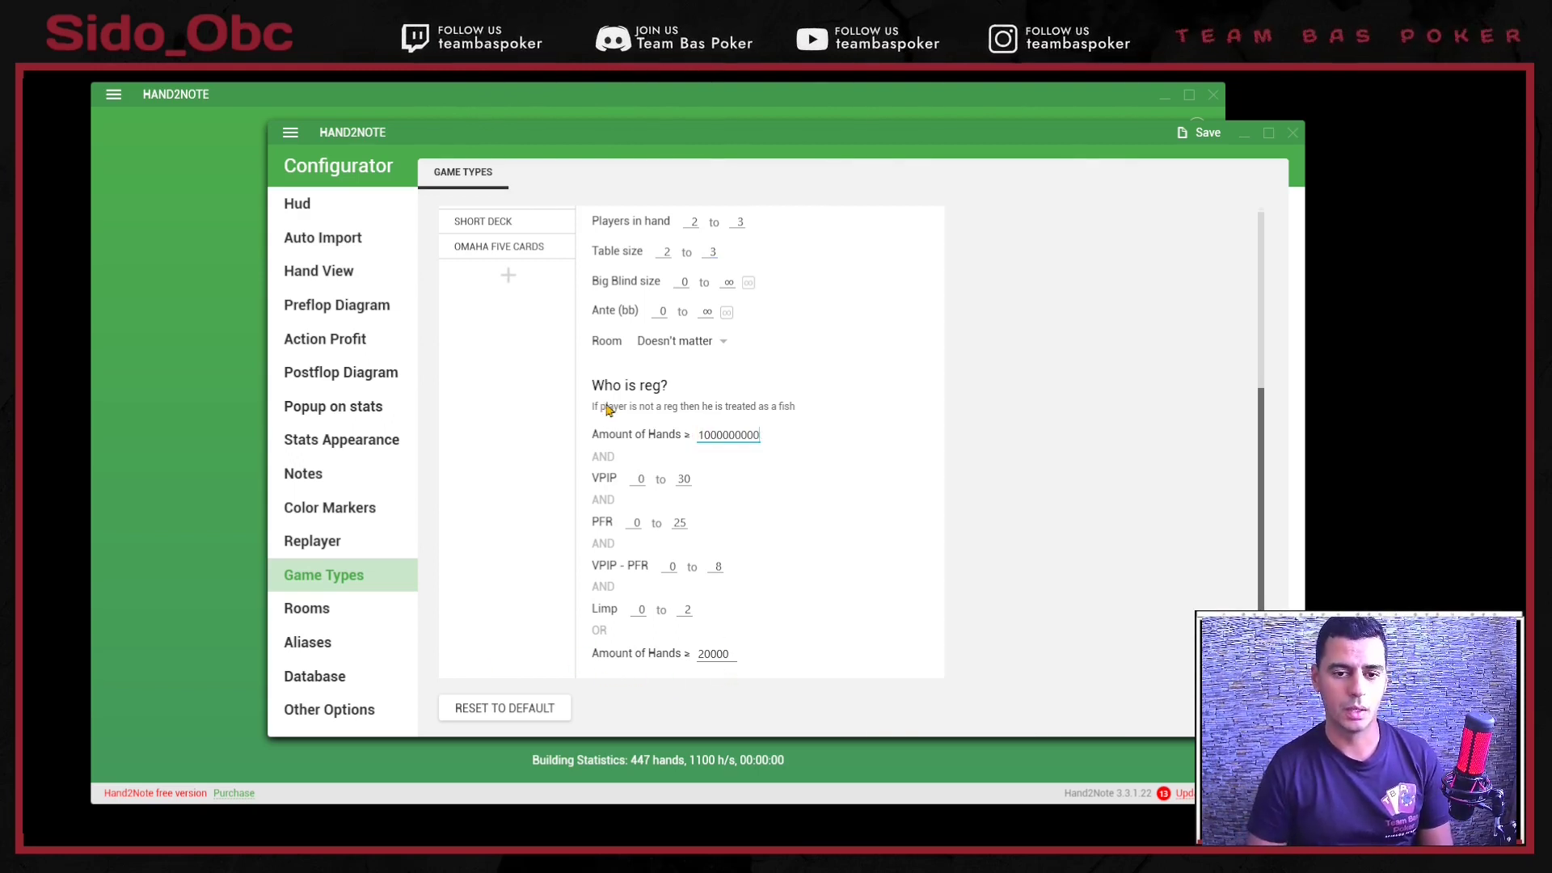
- Set the alternative (OR) Amount of Hands condition to 300, and save and close the configurator
double_click(718, 655)
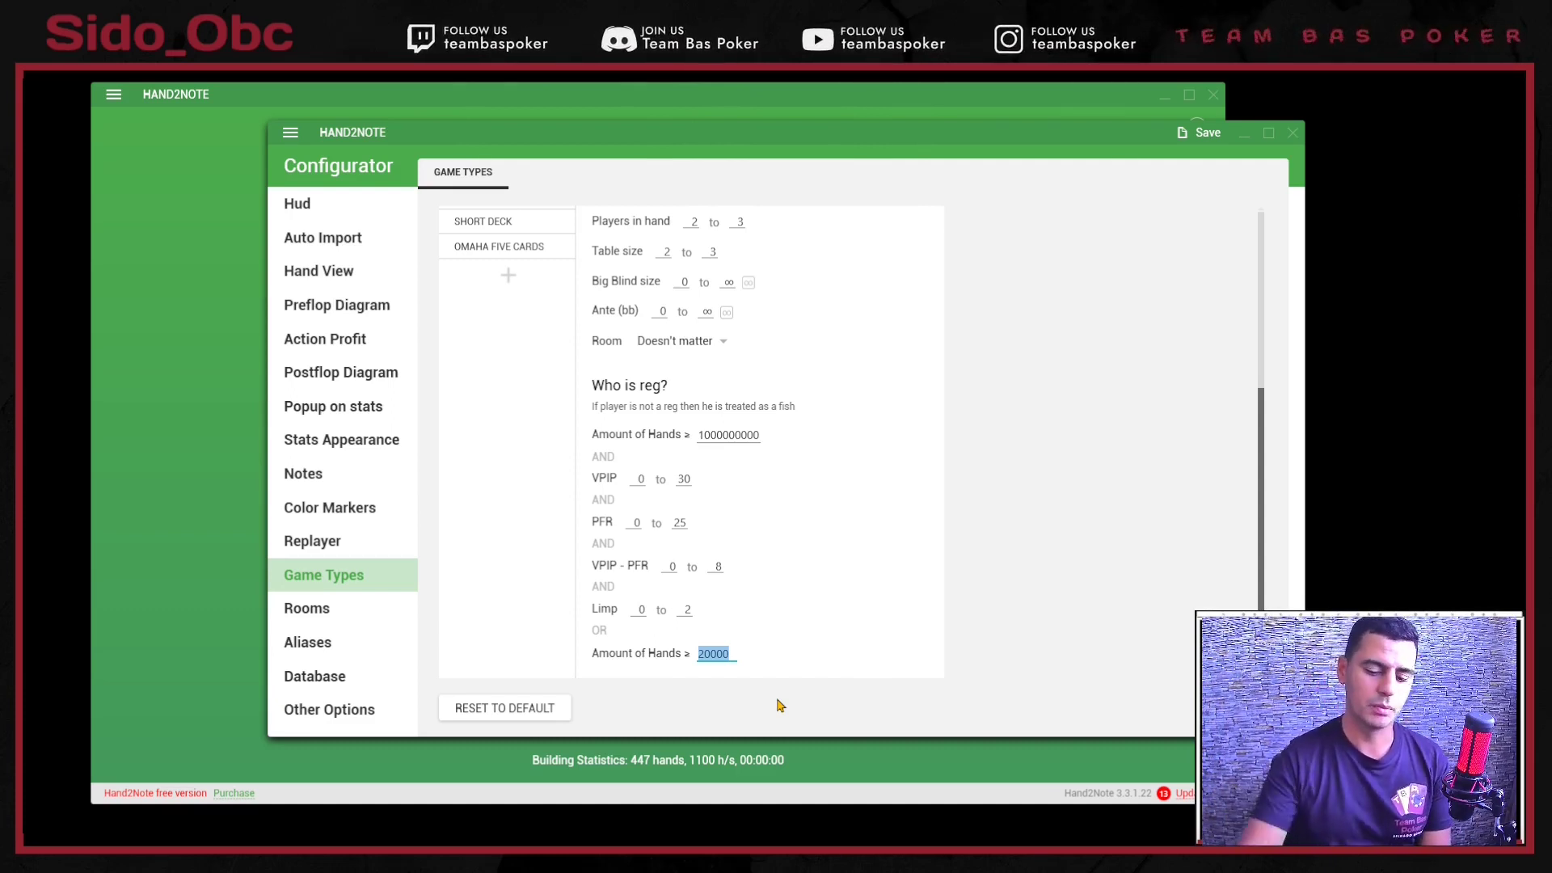
text(100)
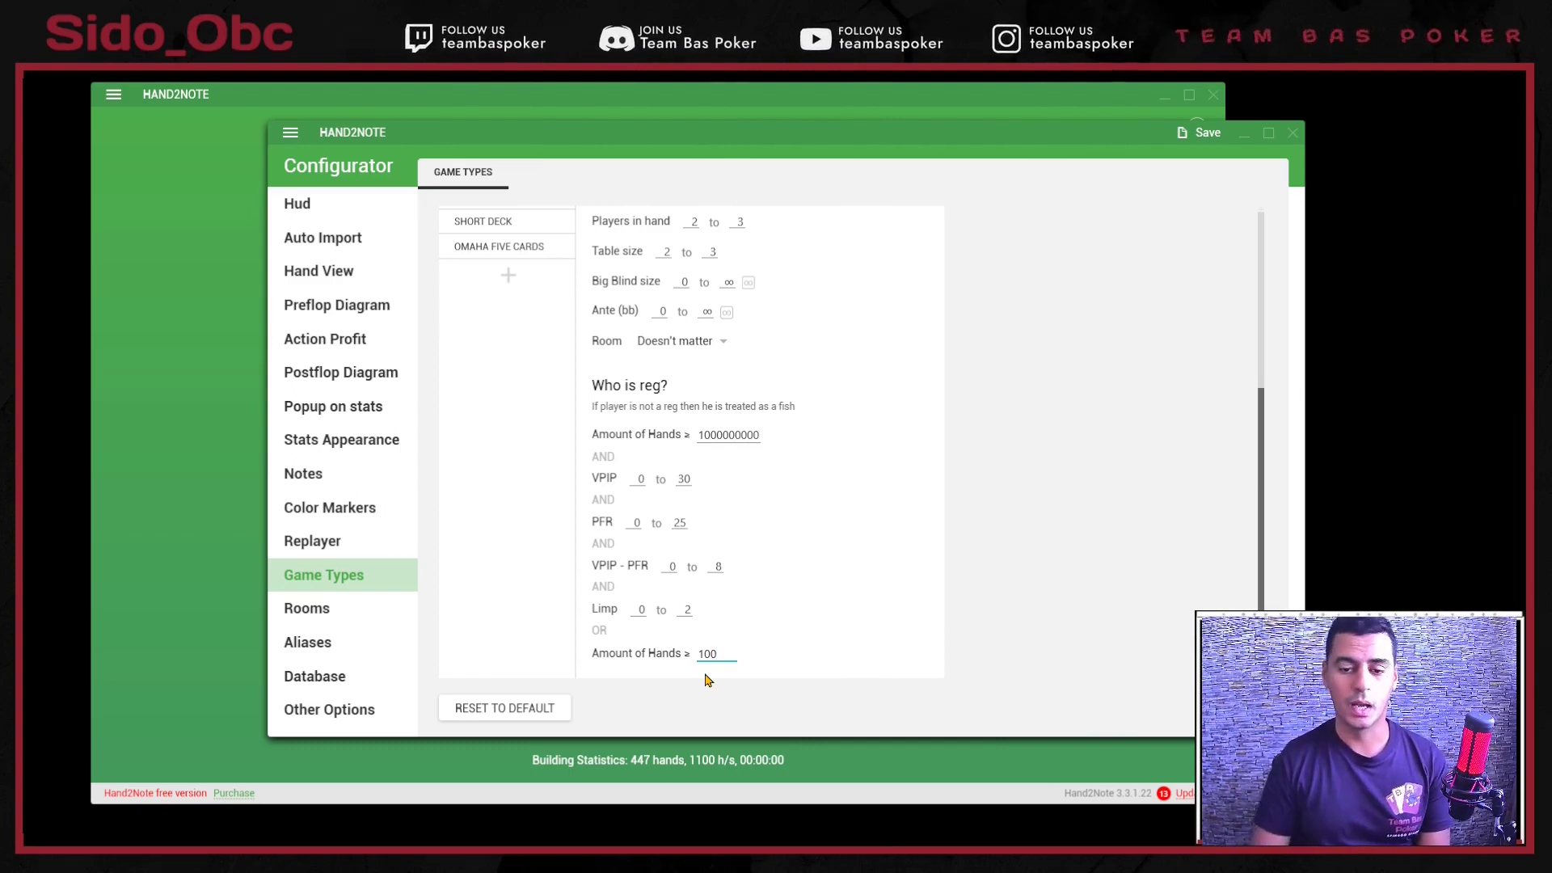
double_click(724, 654)
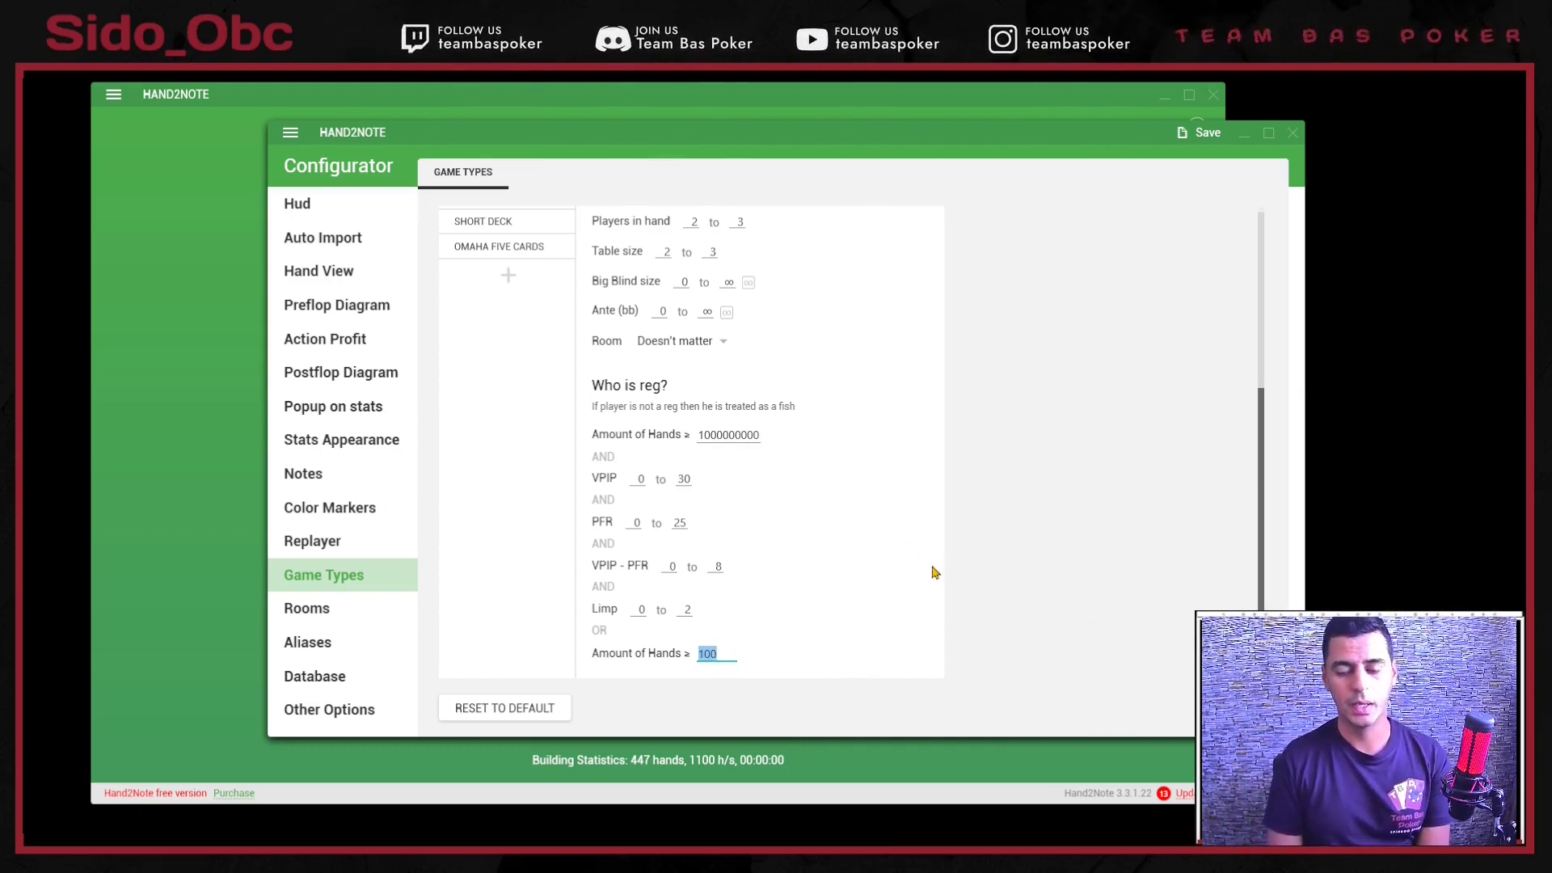
text(30)
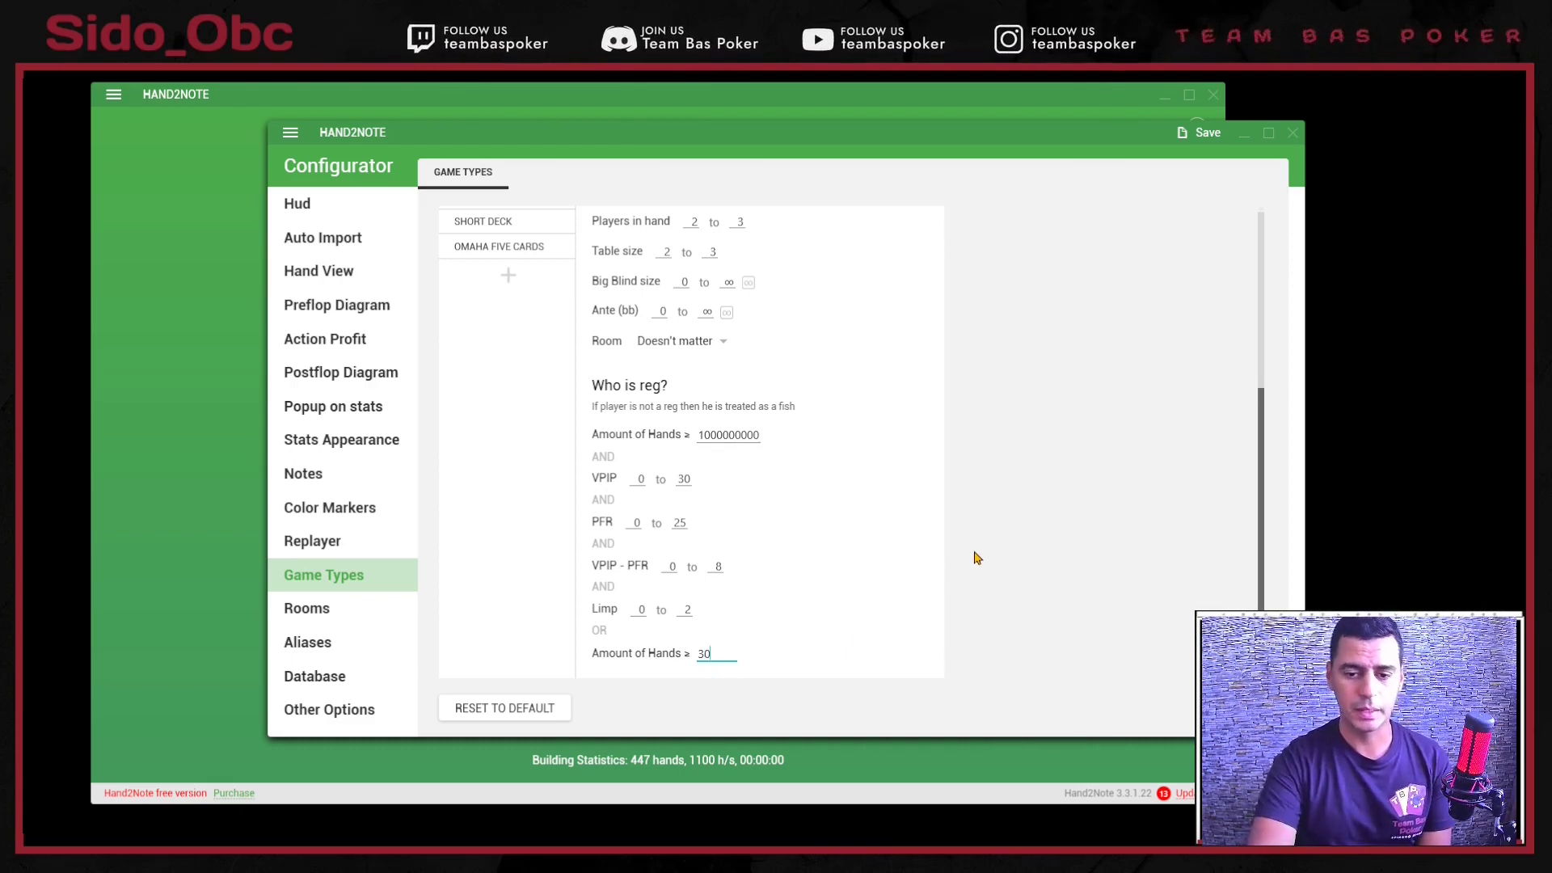
text(0)
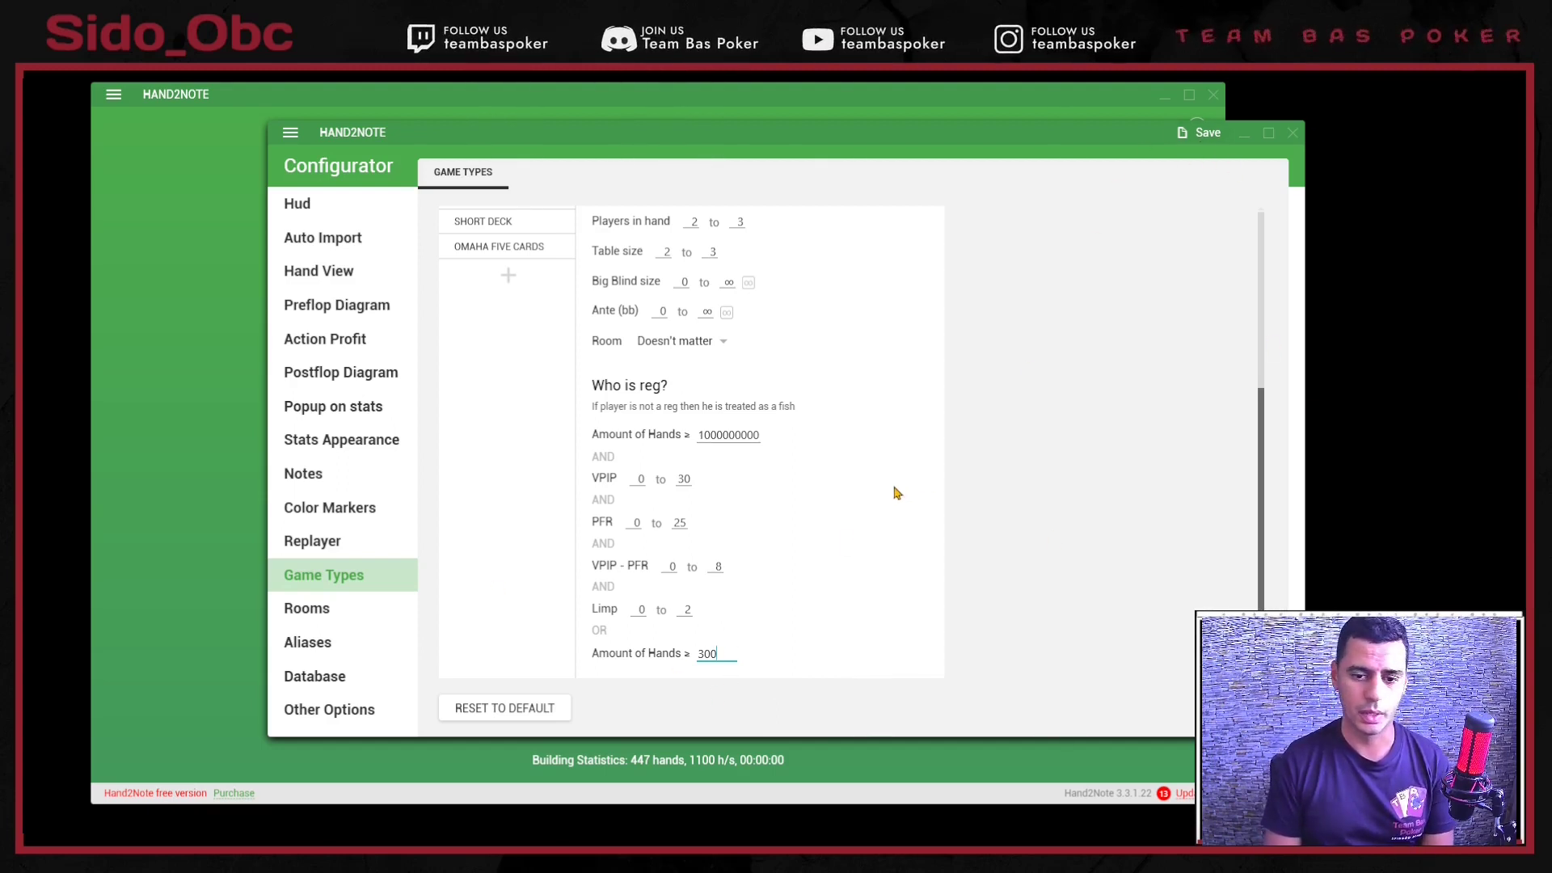
click(1208, 133)
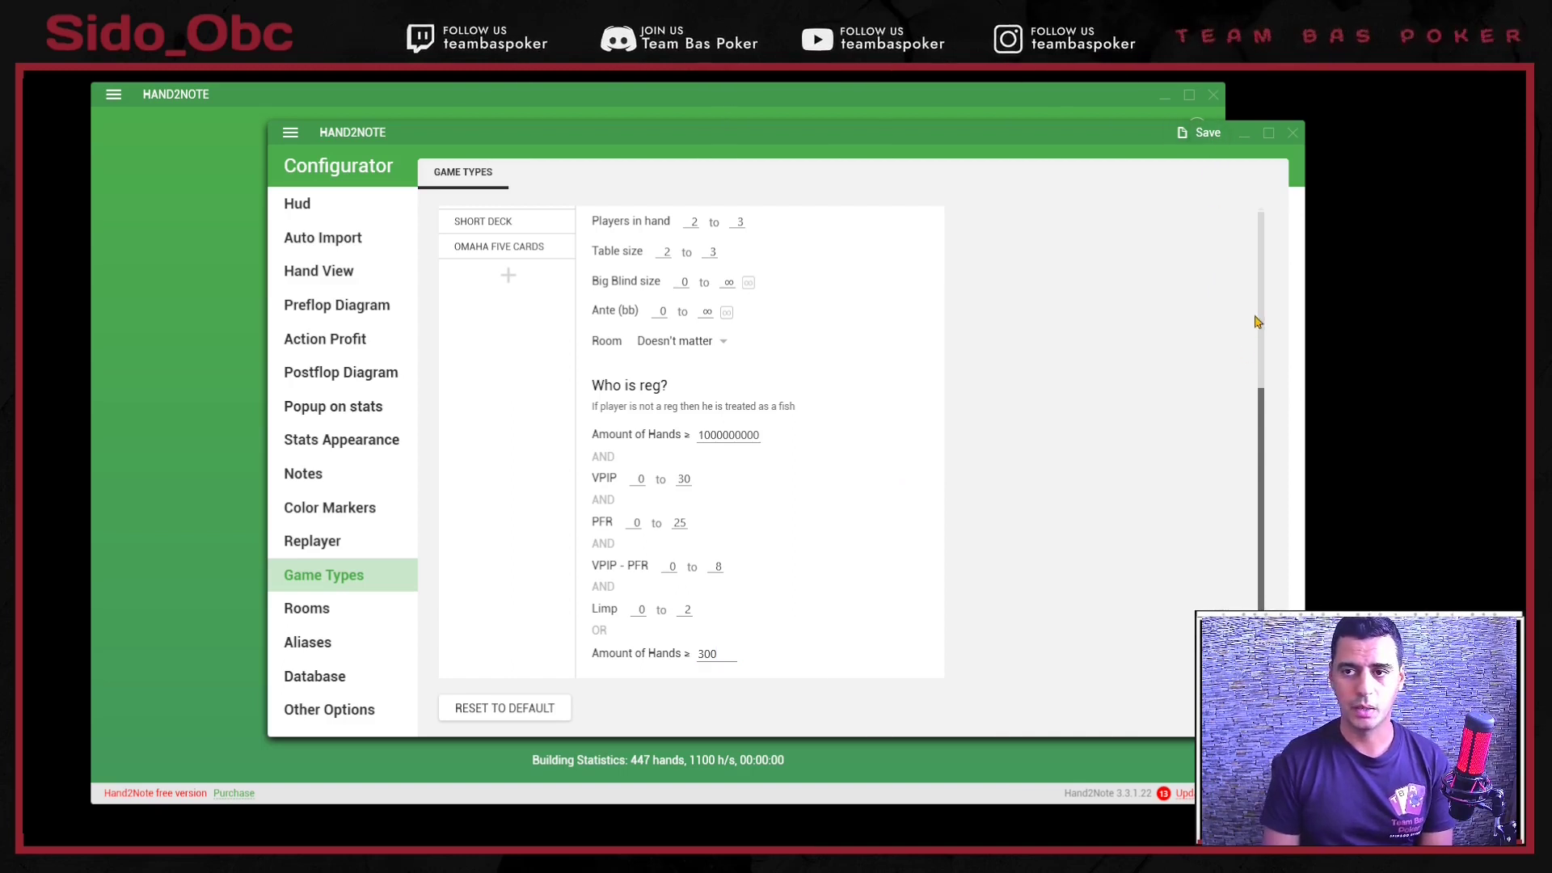
click(1292, 133)
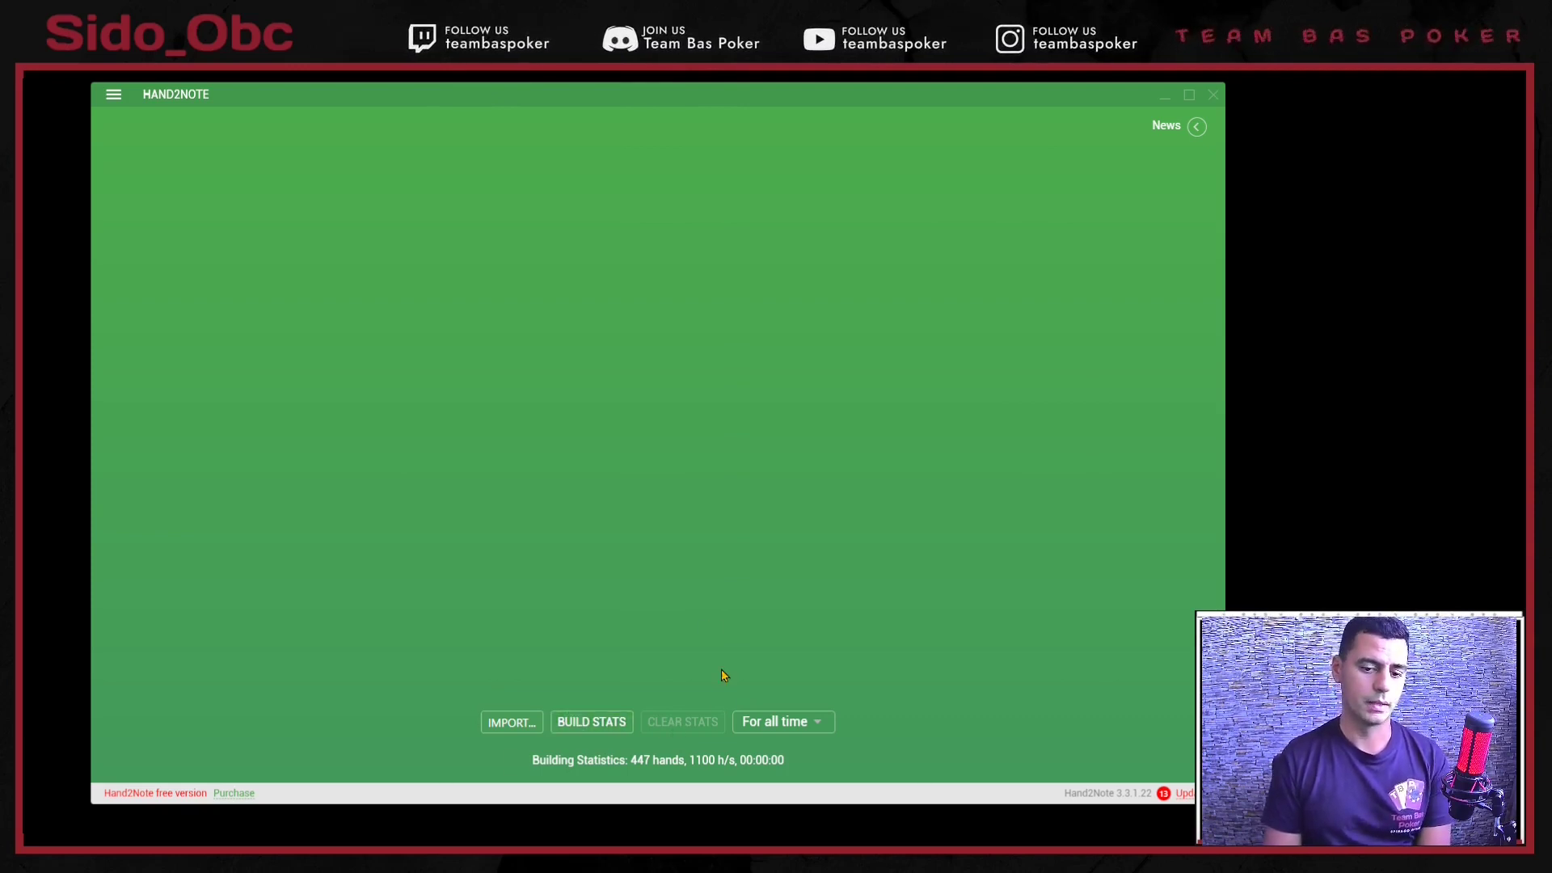
- Build the player statistics for all time and stop the calculation partway
click(587, 722)
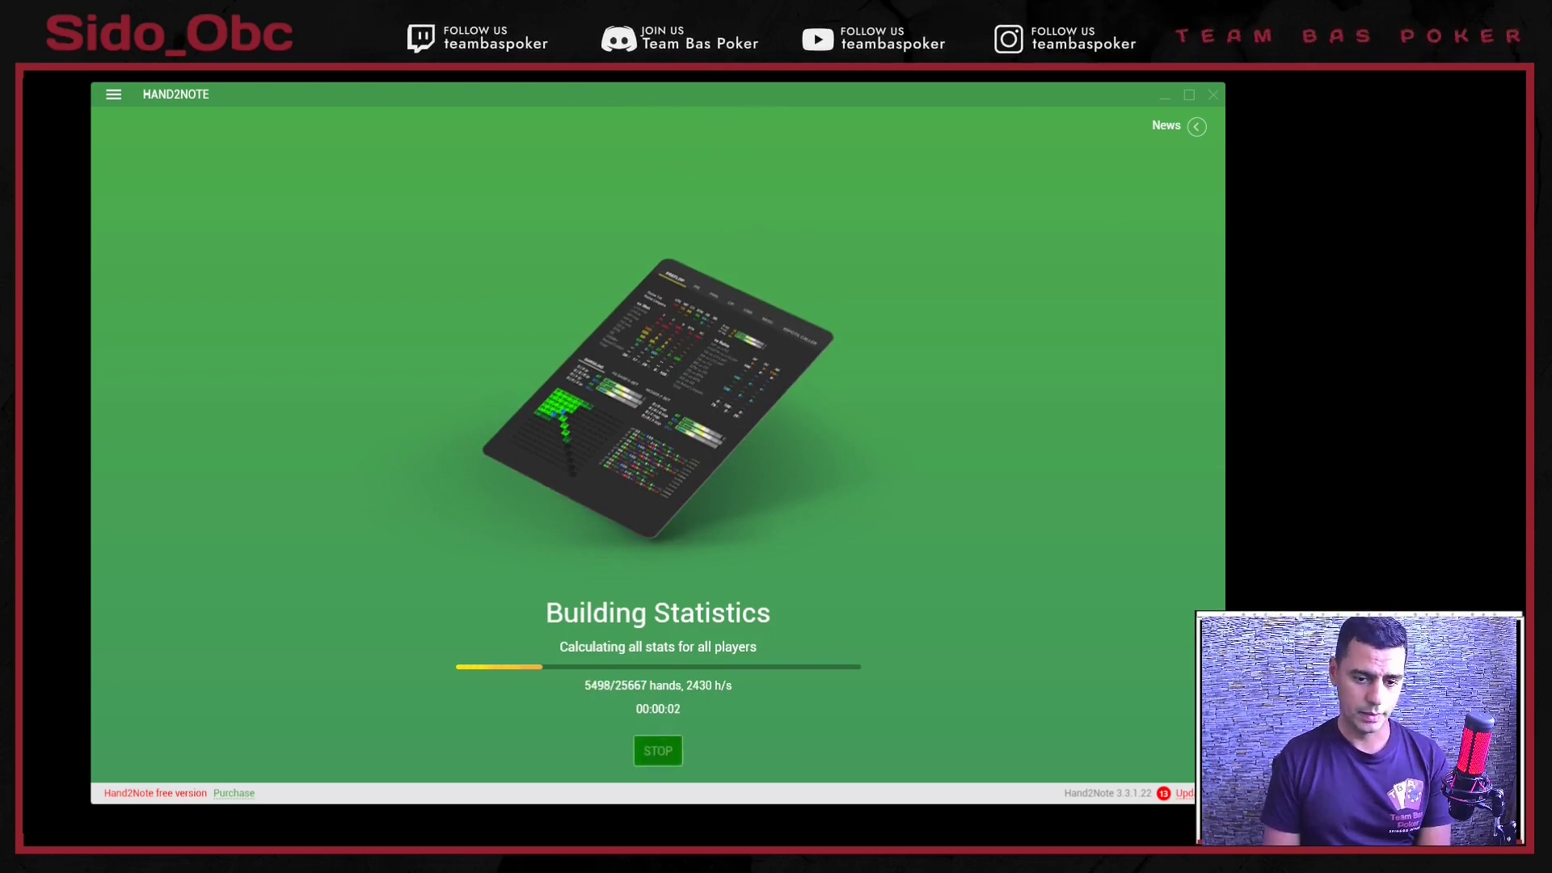
click(657, 752)
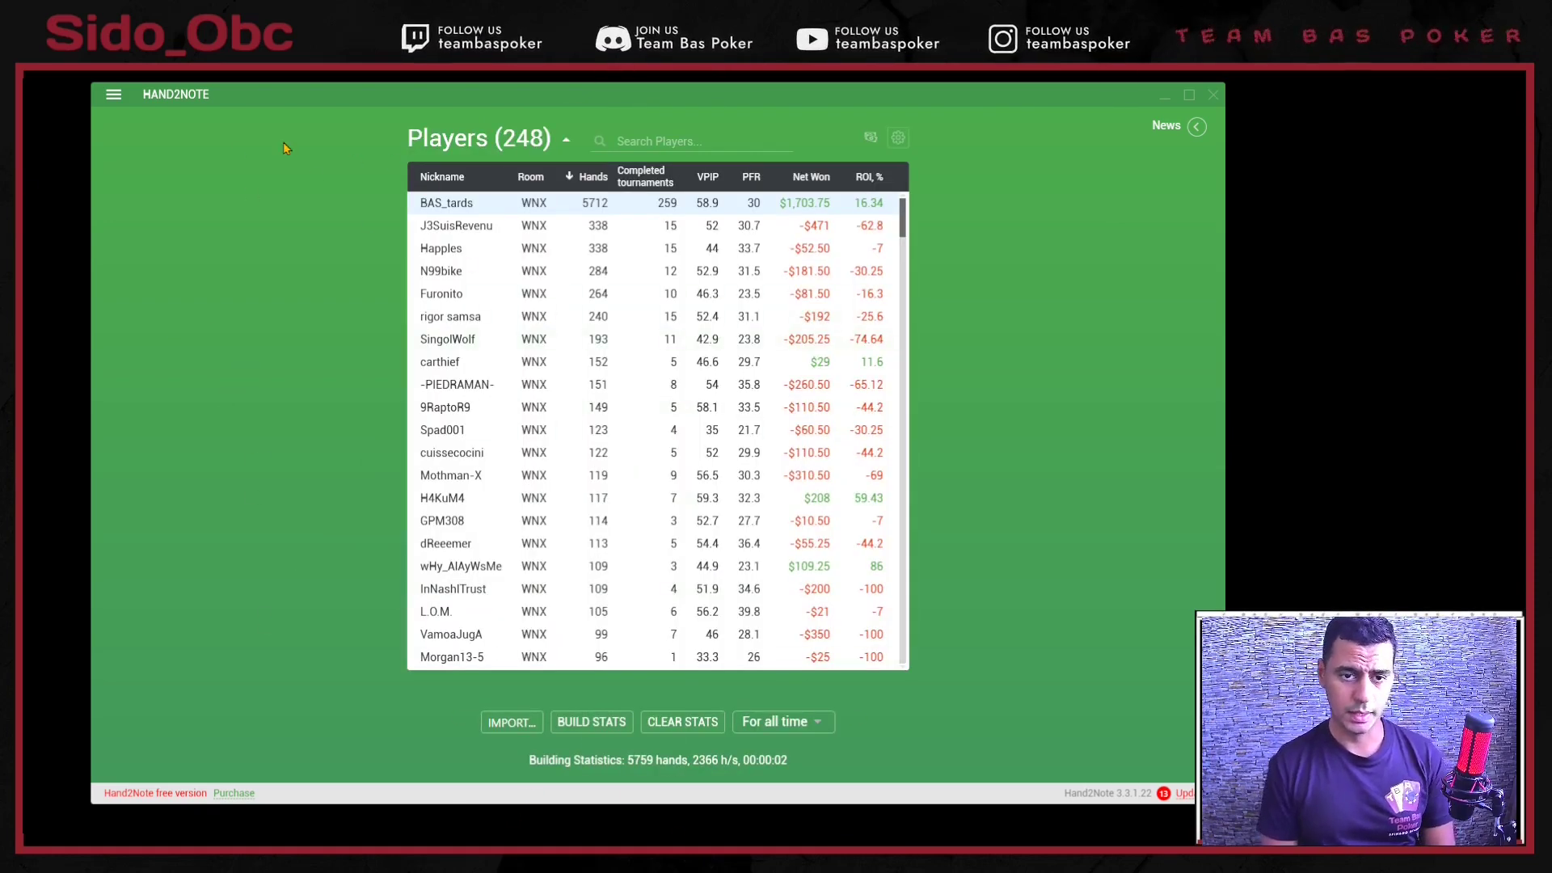
- Open the Reports window
click(114, 95)
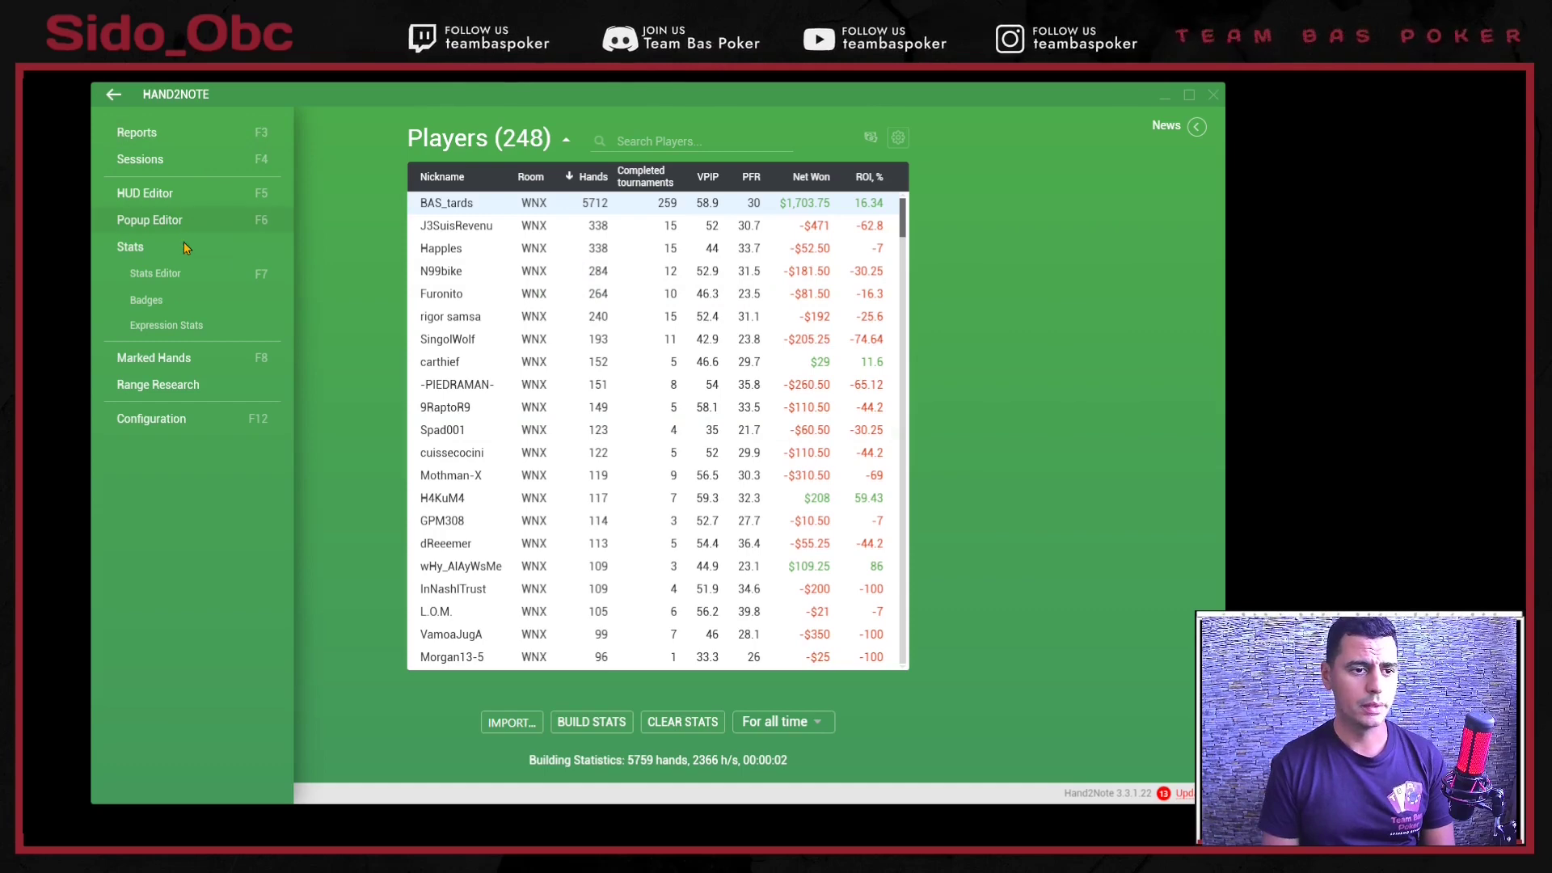
click(209, 139)
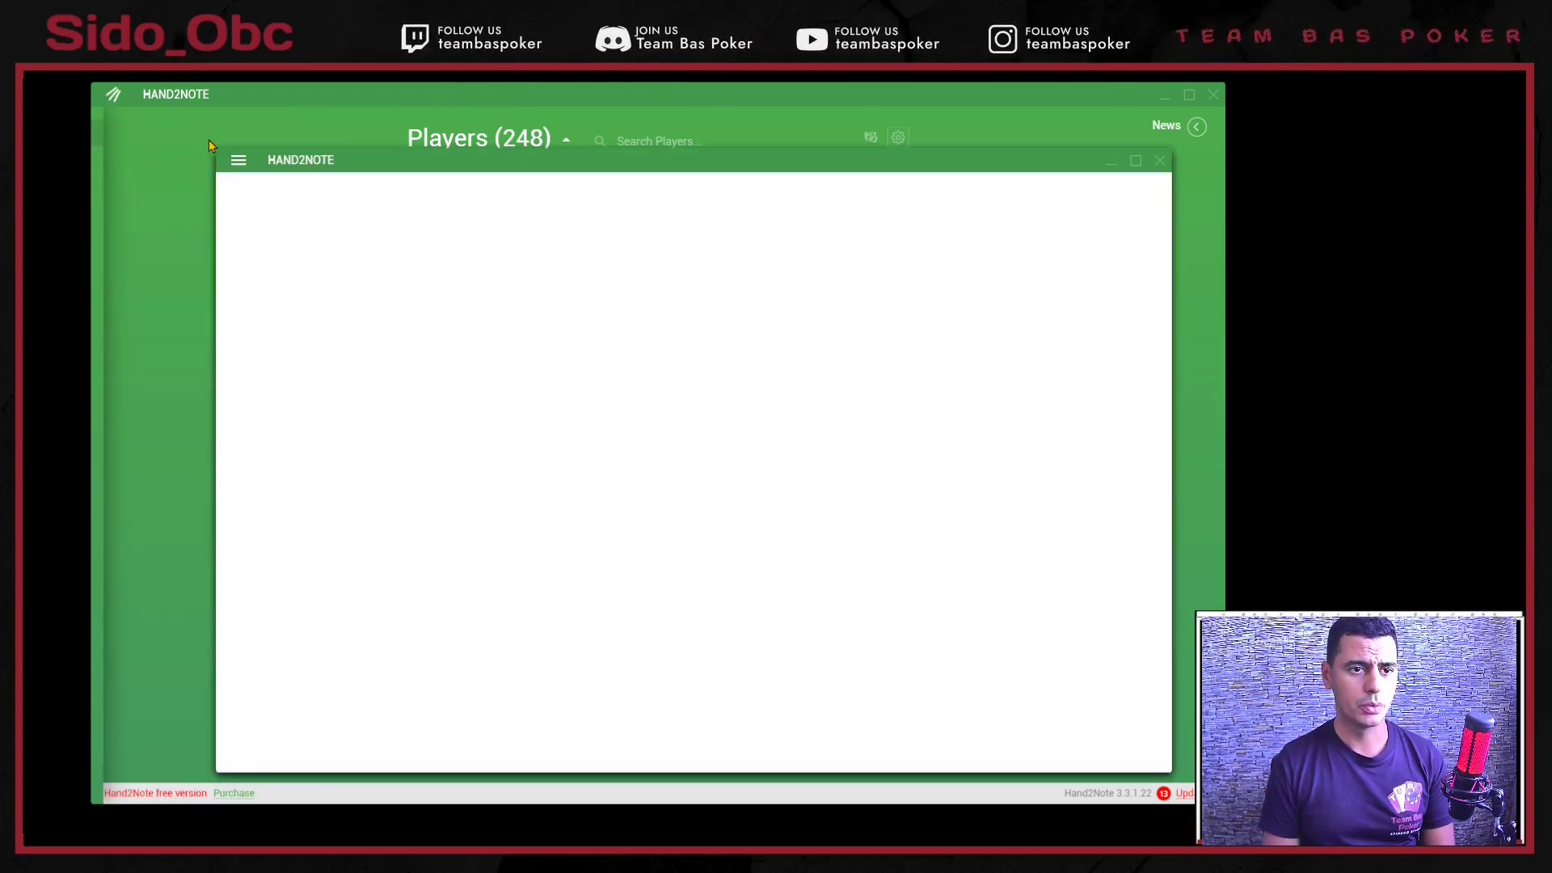
- Show the last tournaments, select the one from 4/27/2021 11:02:34 PM, and open its first hand in the replayer, moving that window up
click(262, 288)
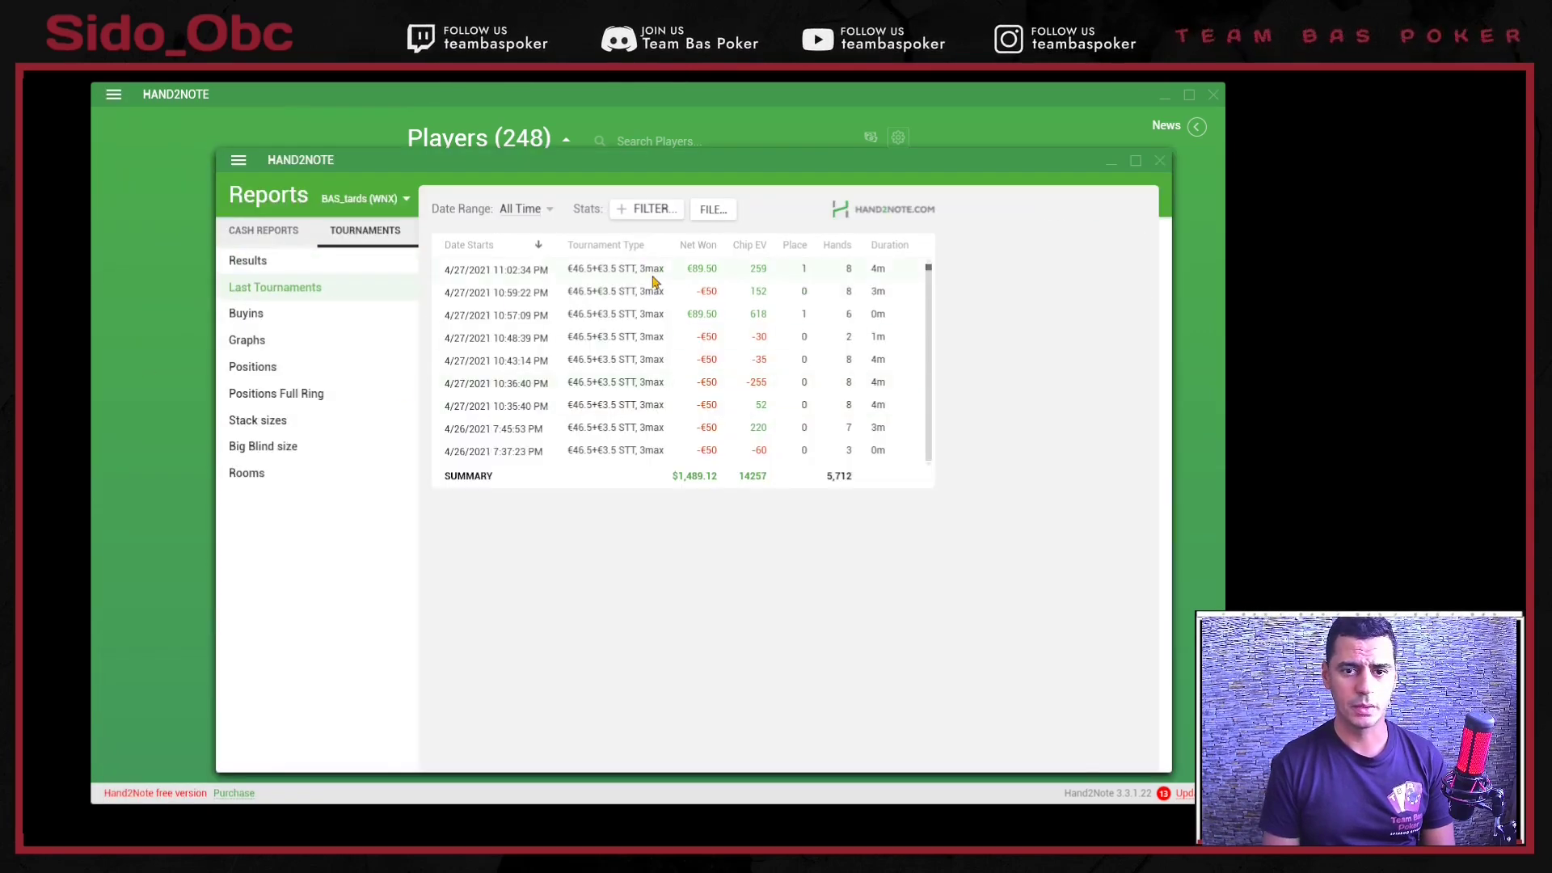
click(608, 275)
click(872, 515)
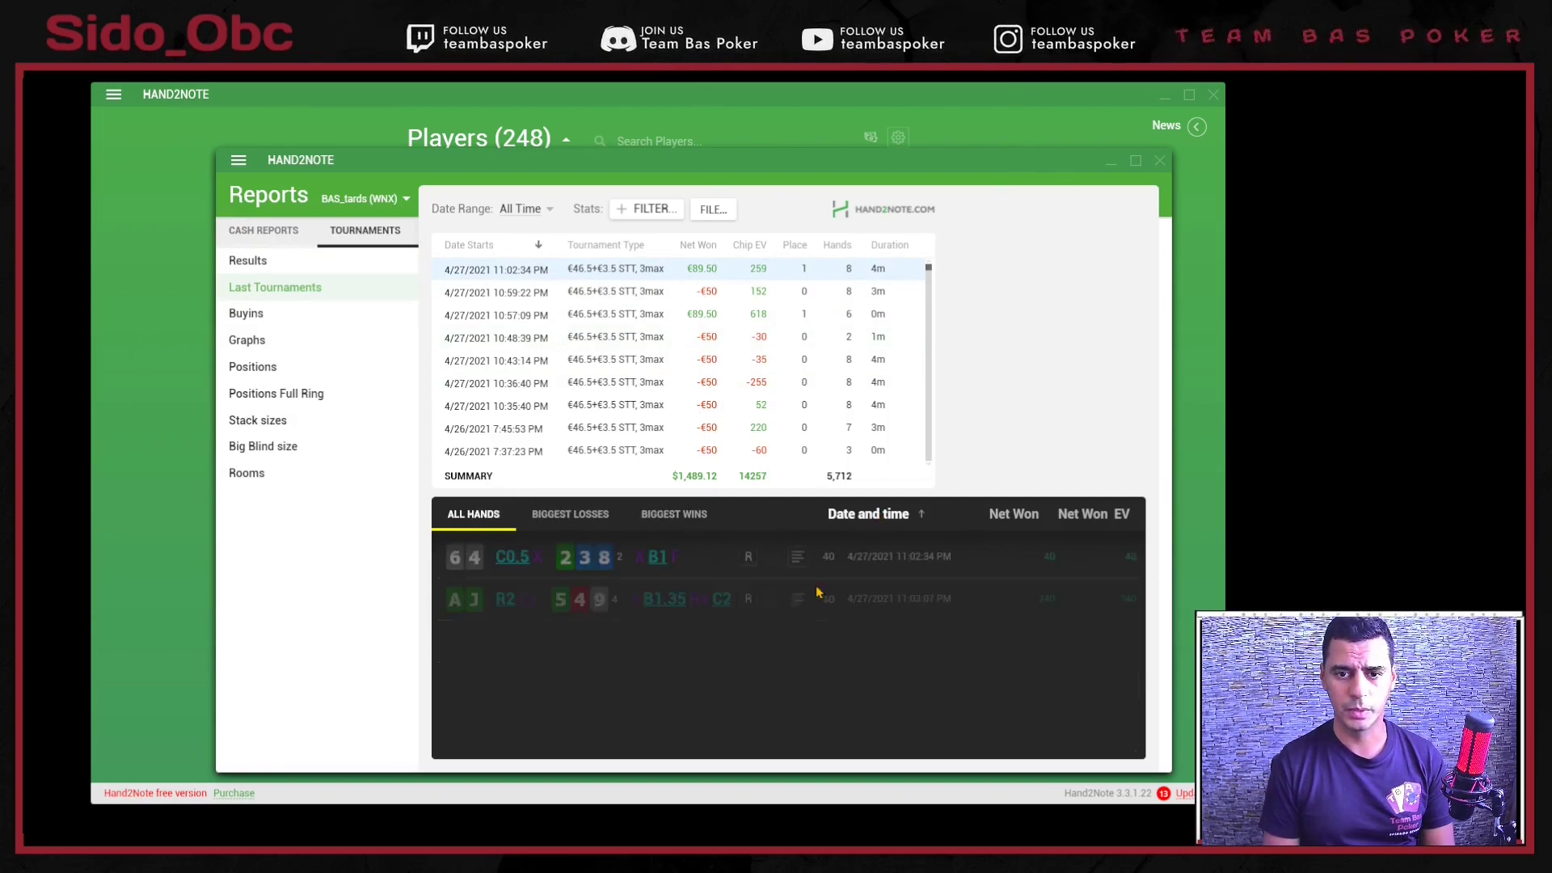
click(730, 562)
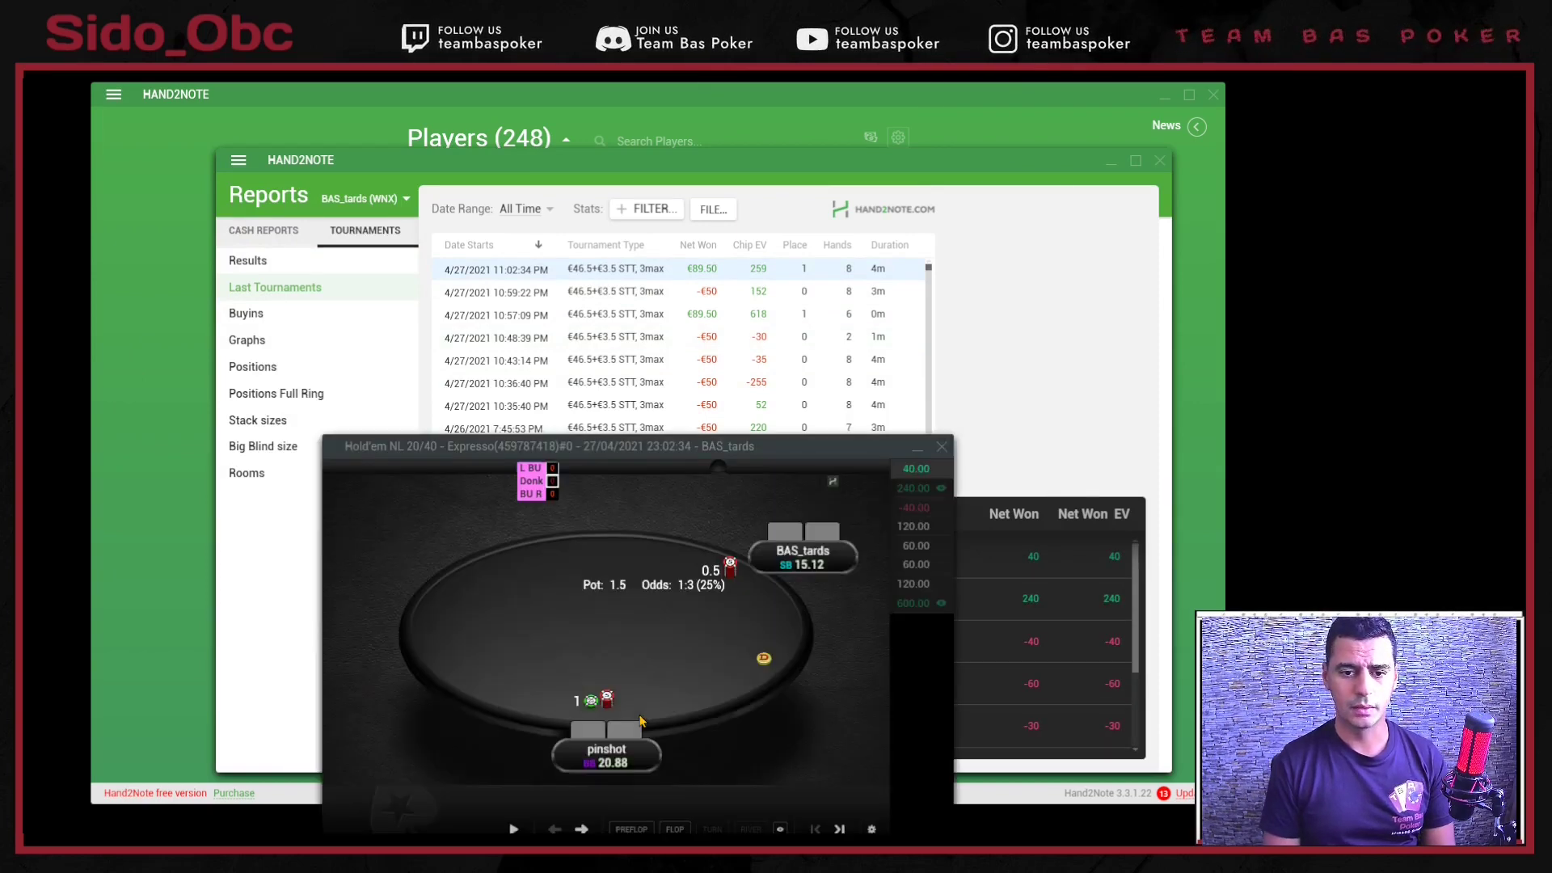
drag(678, 449, 626, 238)
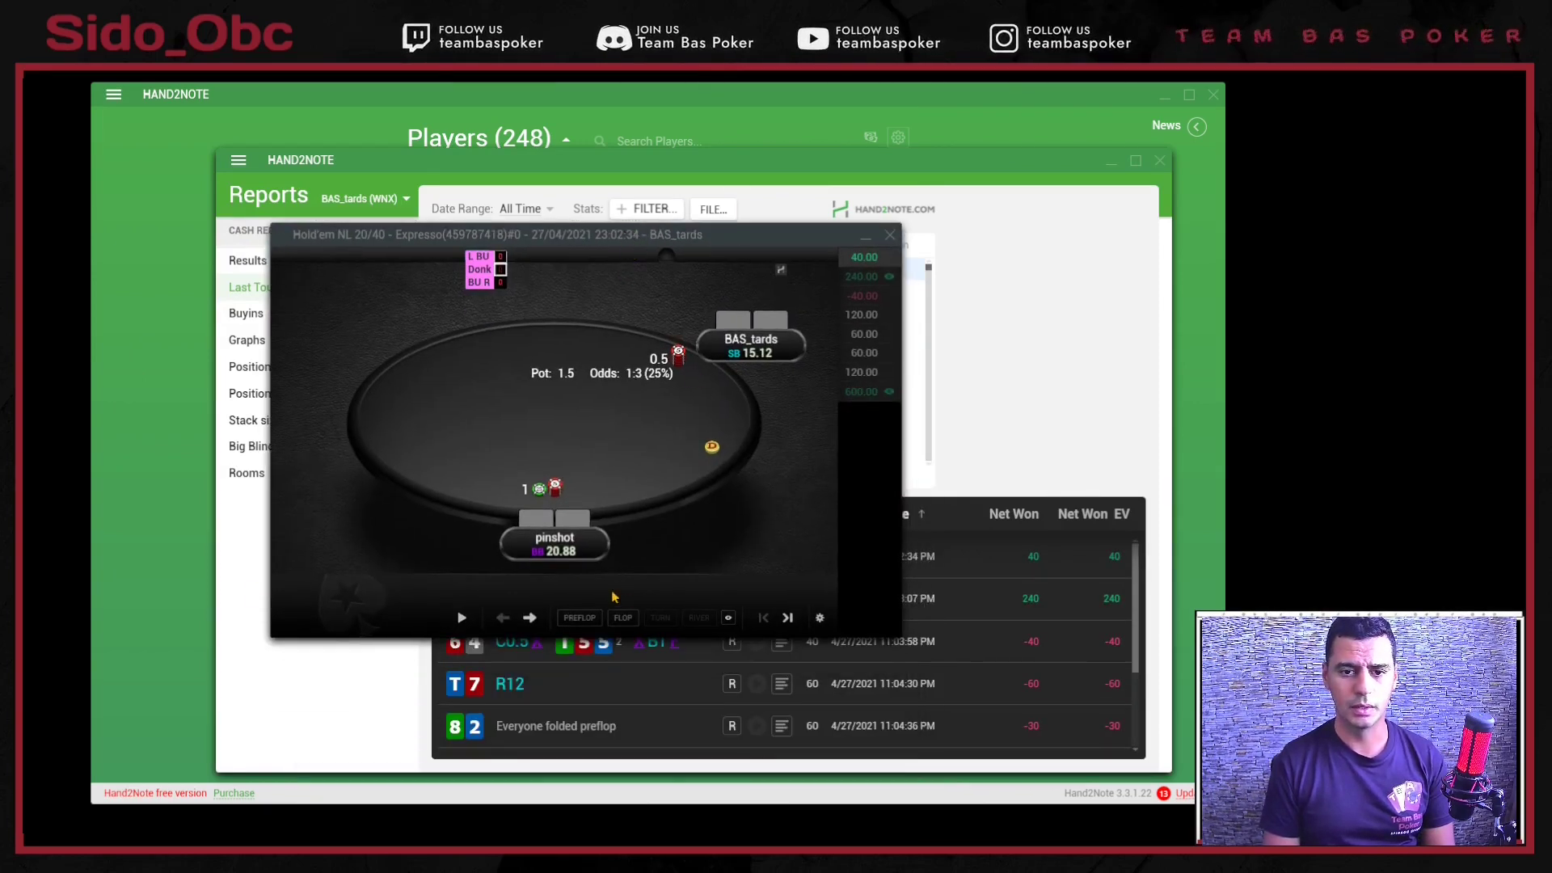
- Move the pink L BU/Donk/BU R HUD block to the poker table's upper-left area and the blue block beside the small blind's seat
drag(477, 258, 373, 308)
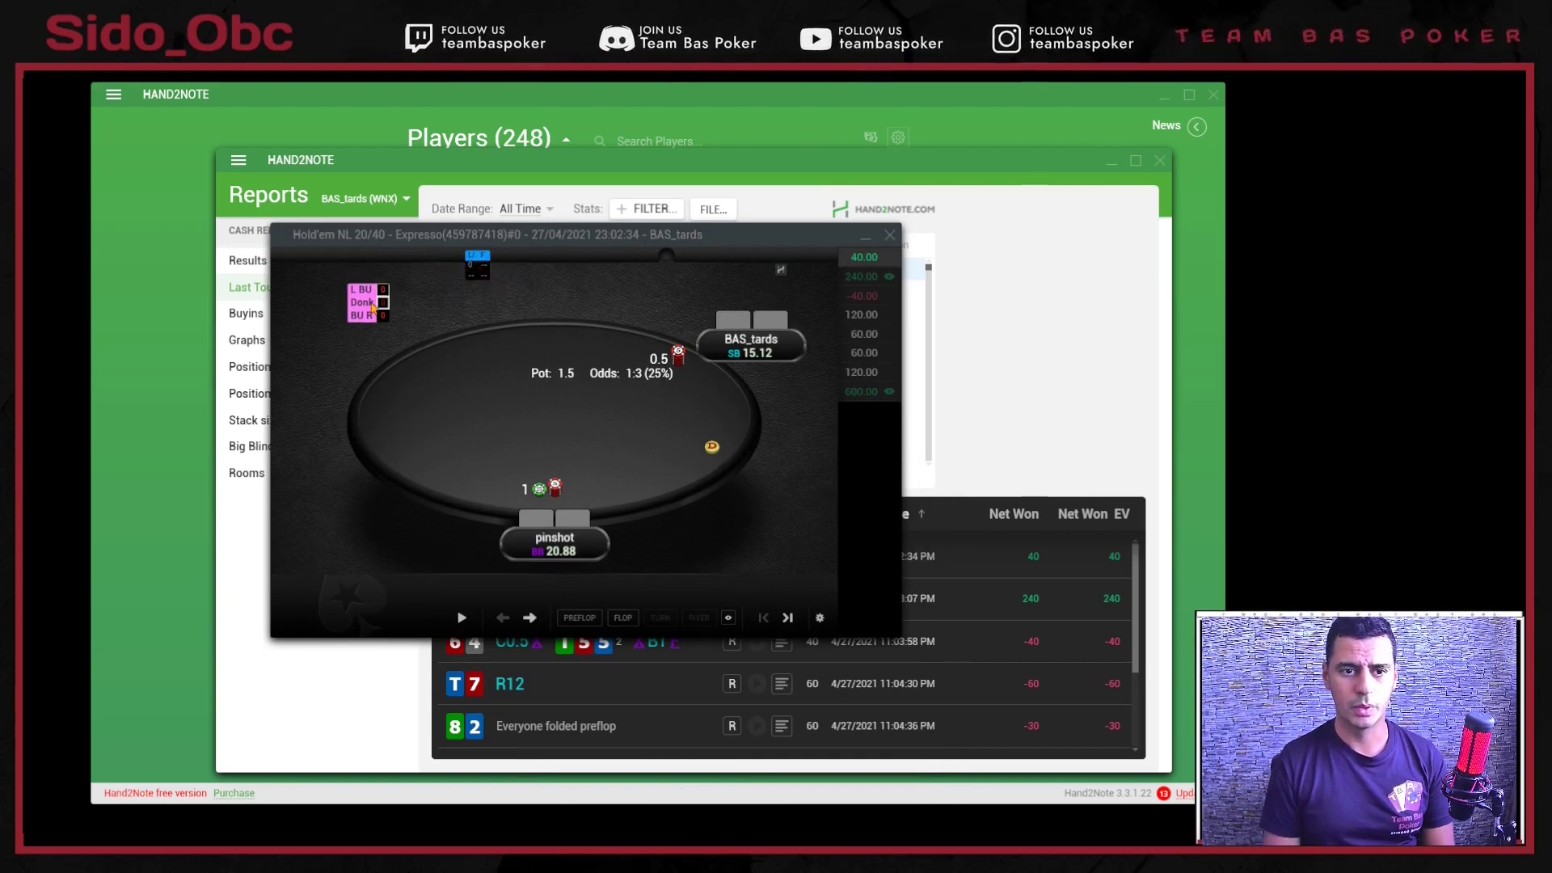
drag(482, 272, 823, 330)
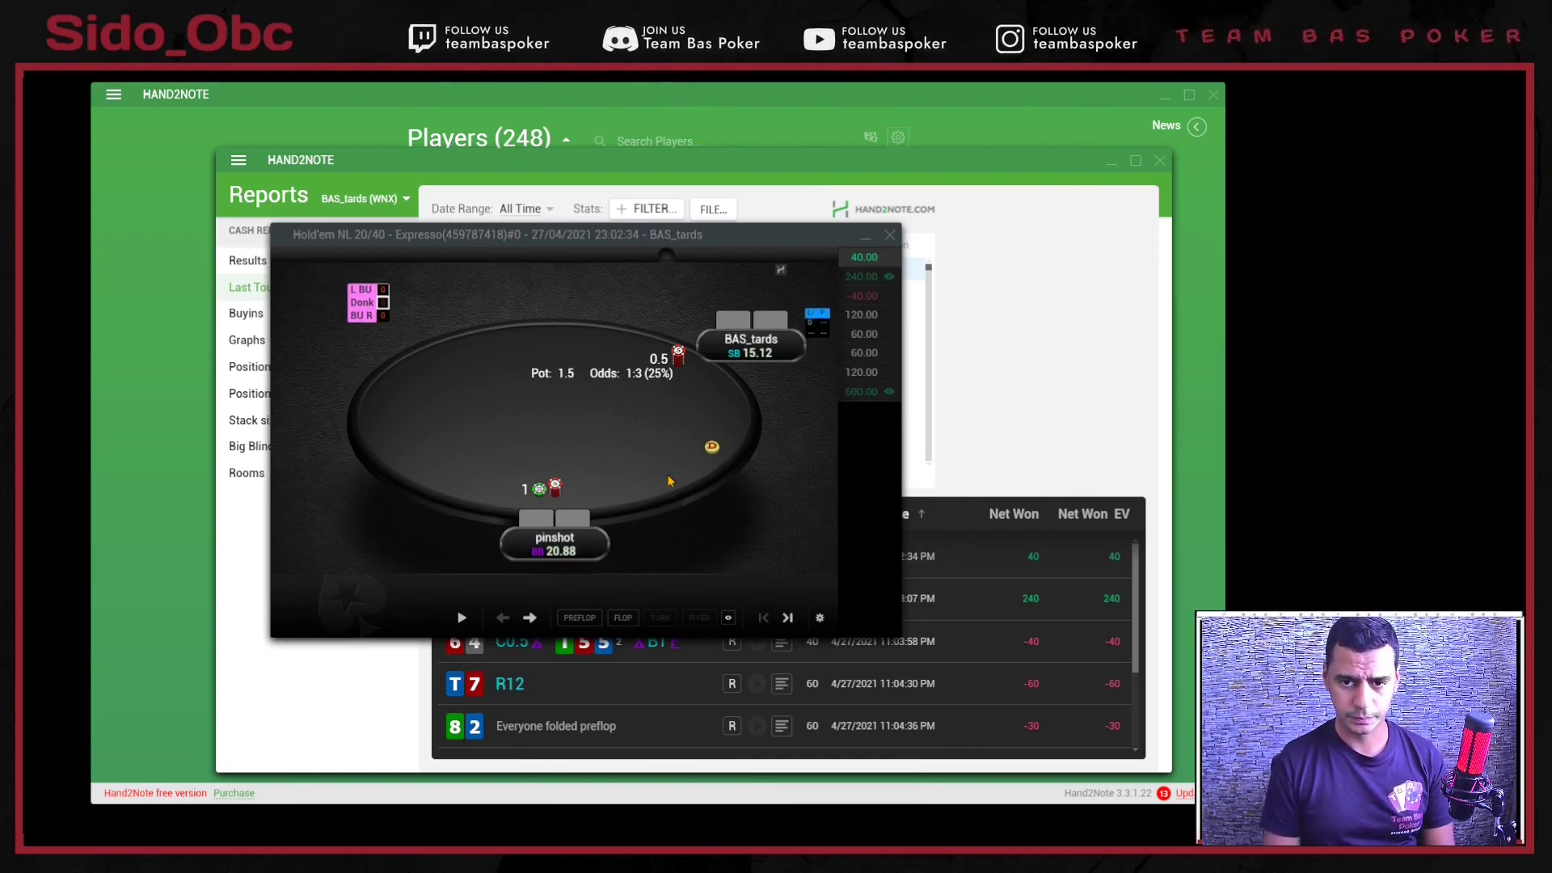
drag(378, 306, 402, 317)
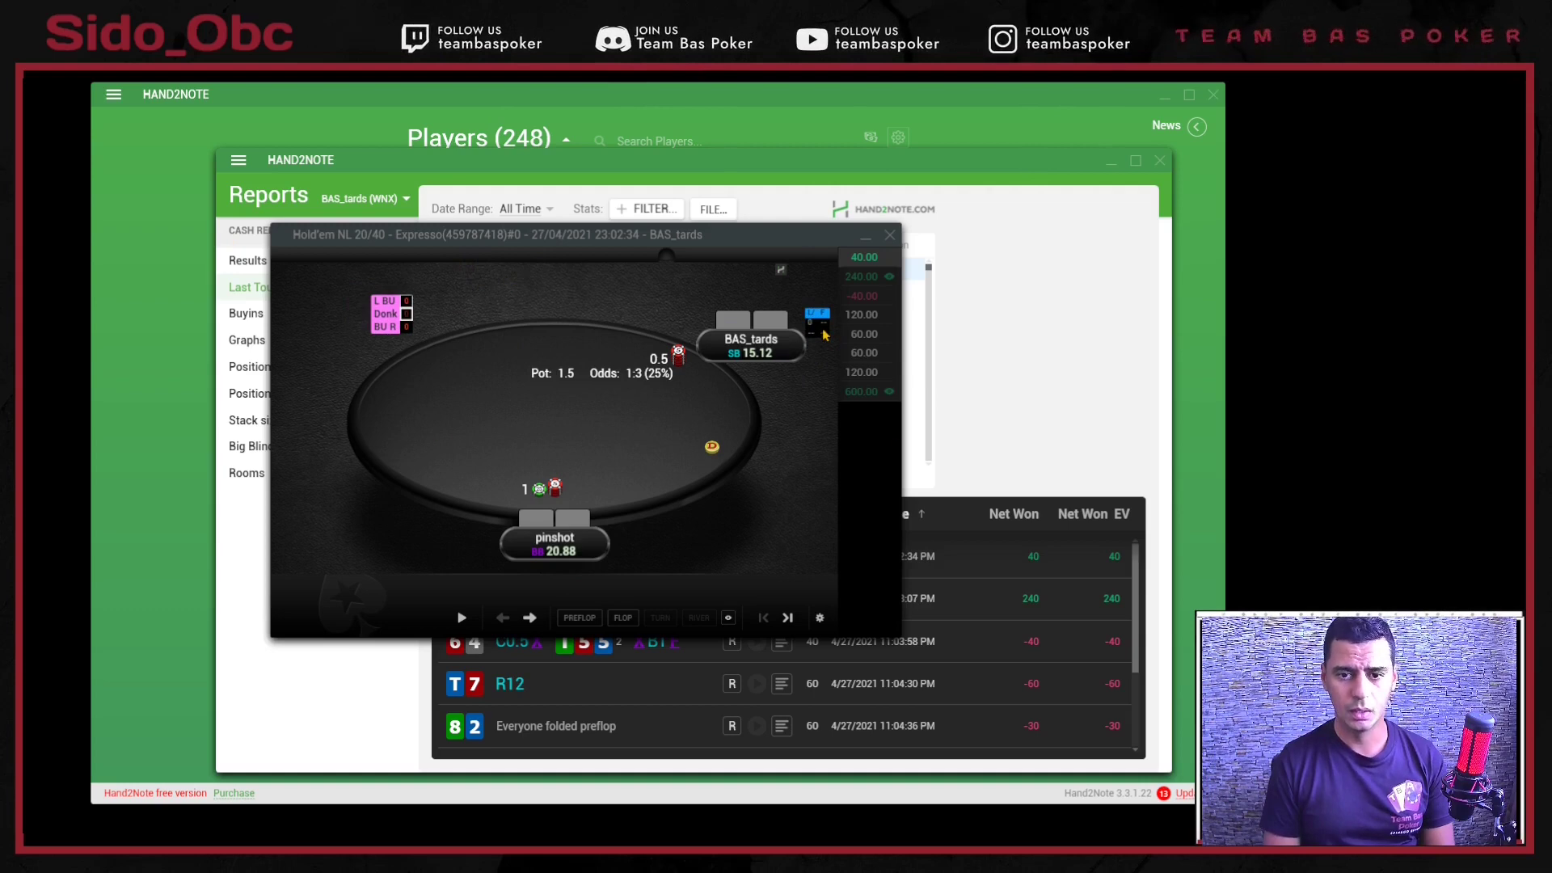
- Advance the replayed hand to the flop and switch the HUD profile to 1- TPB Family SPINs
click(529, 621)
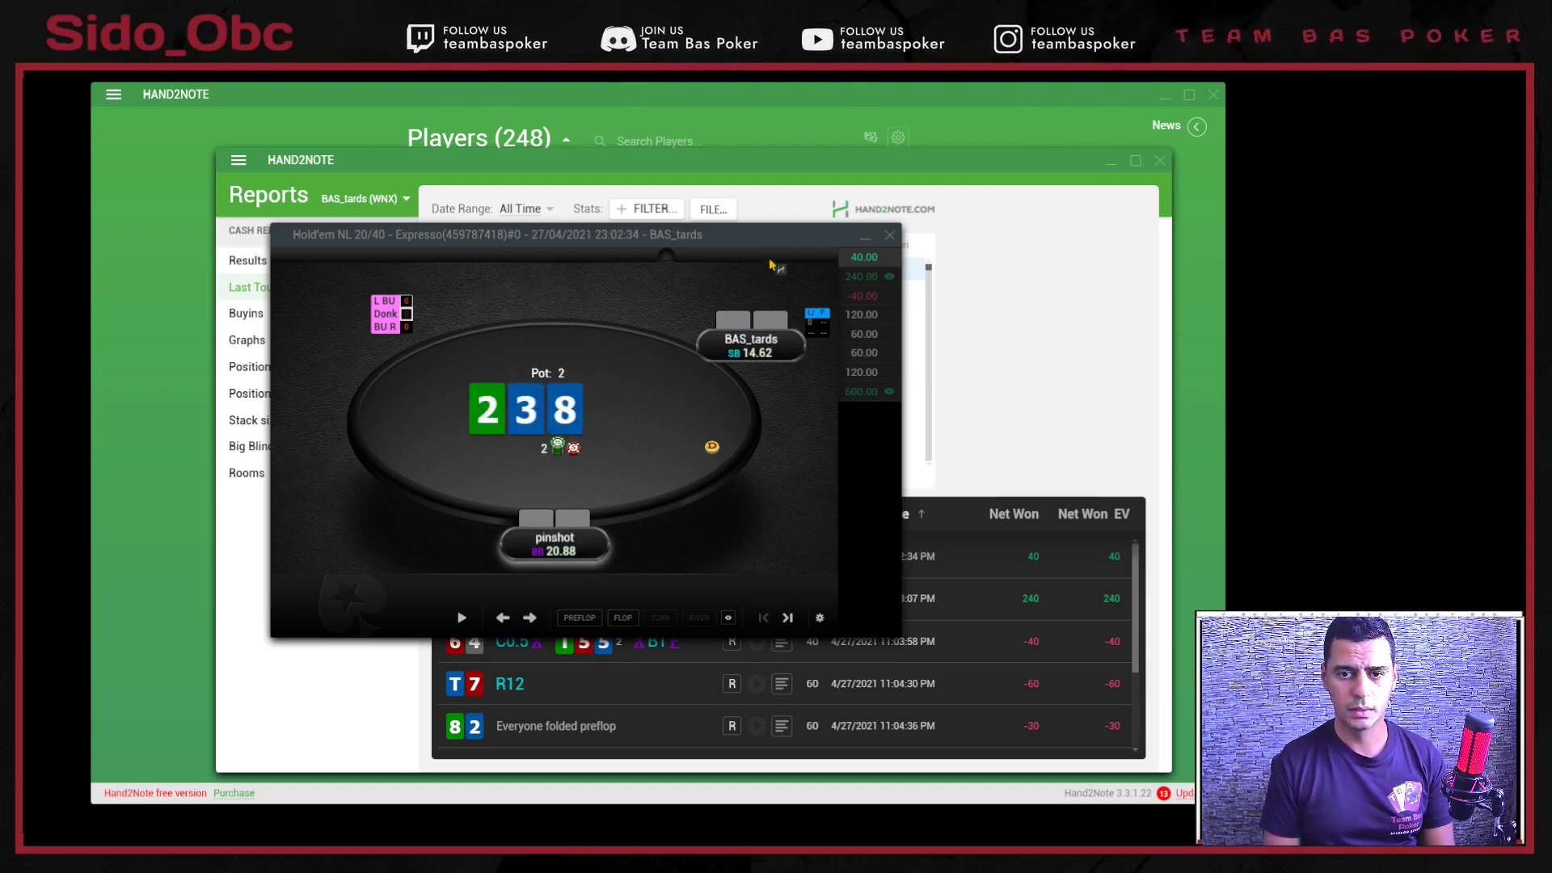
click(780, 268)
mouse_move(817, 300)
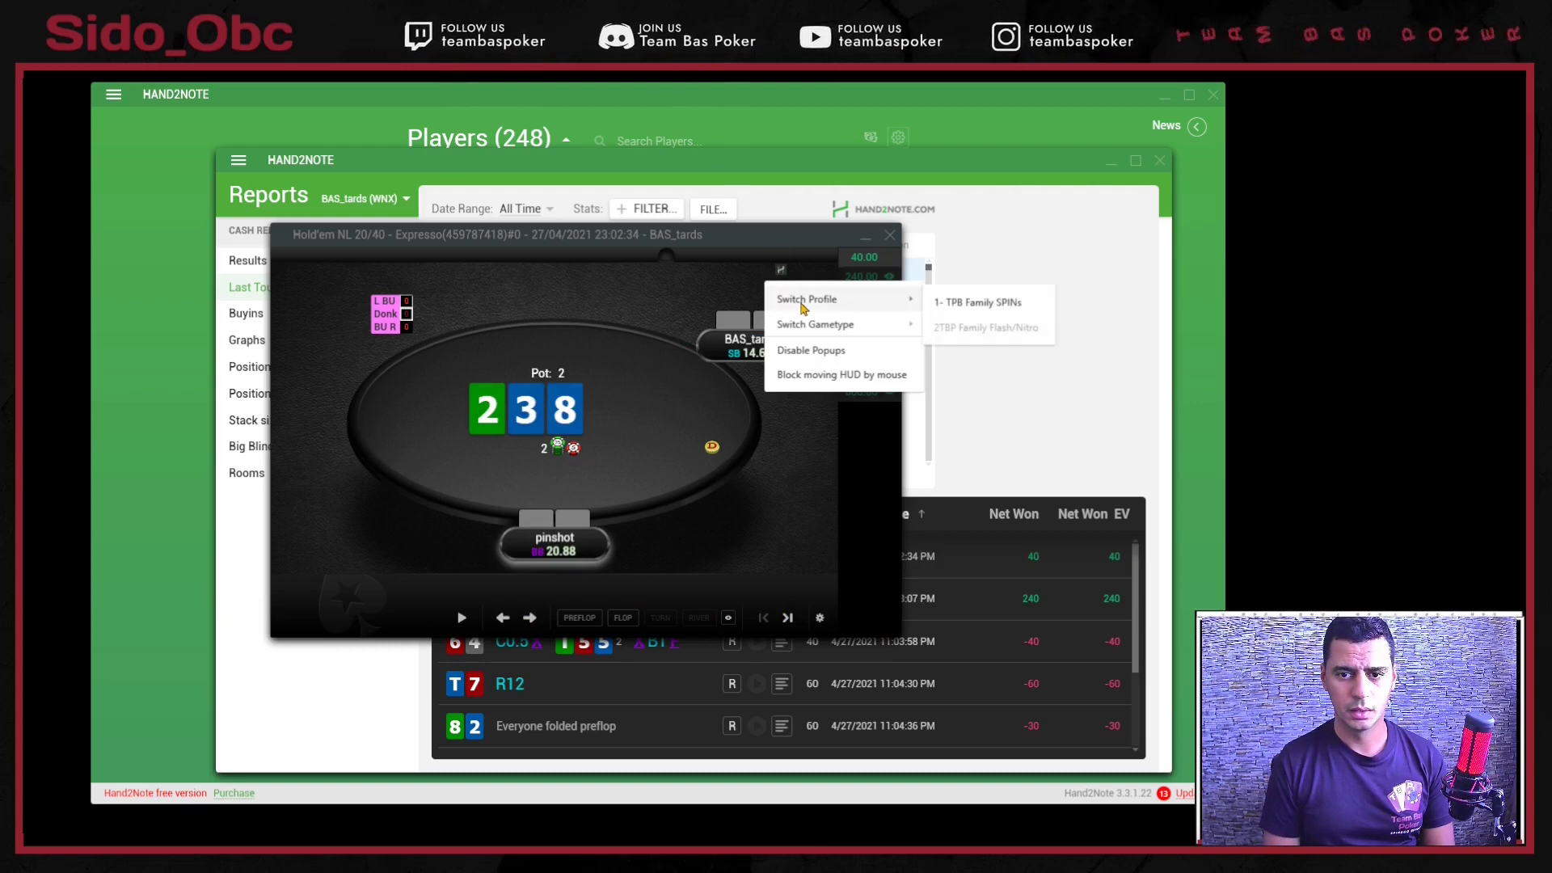
click(1027, 305)
- Separate the stacked HUD blocks, placing the orange BB table at the poker table's upper left and the green SB table at its lower left
drag(514, 291, 329, 276)
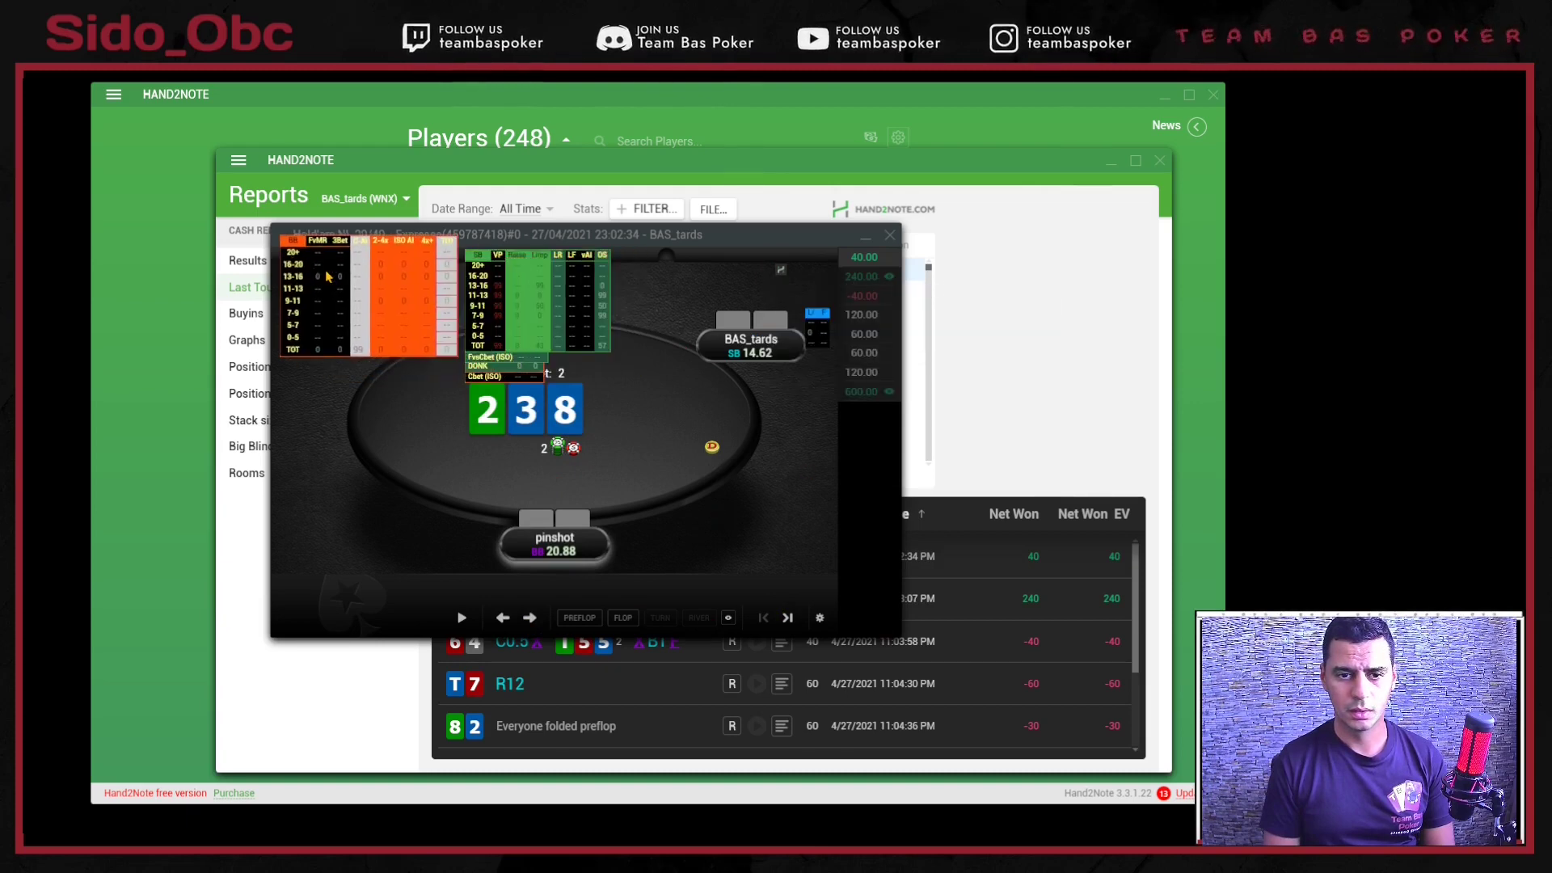
drag(593, 312, 407, 554)
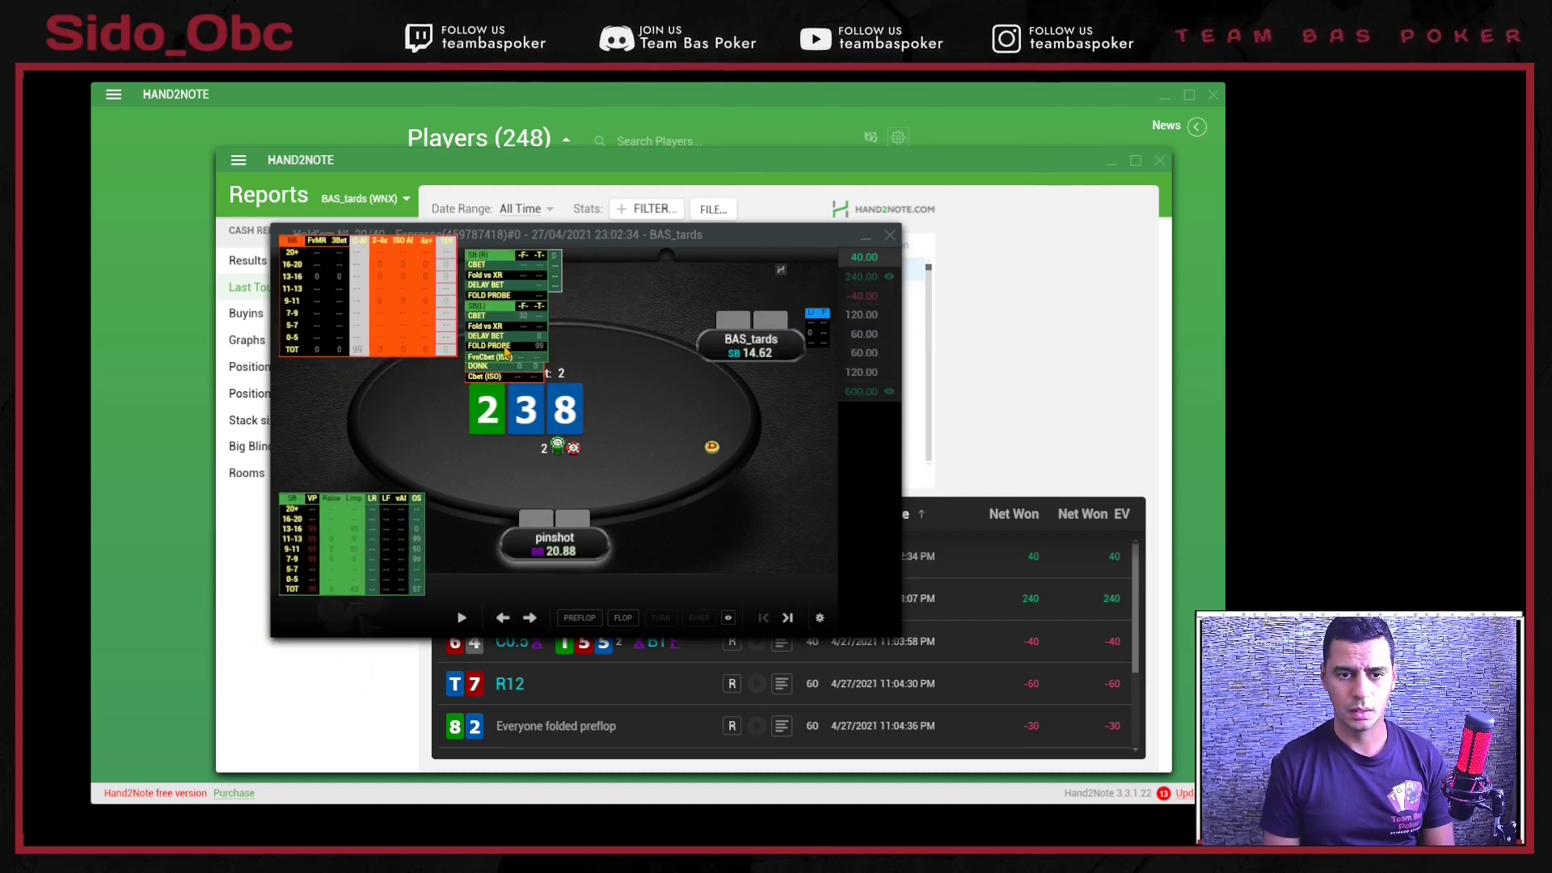
drag(516, 333, 484, 563)
drag(384, 552, 369, 562)
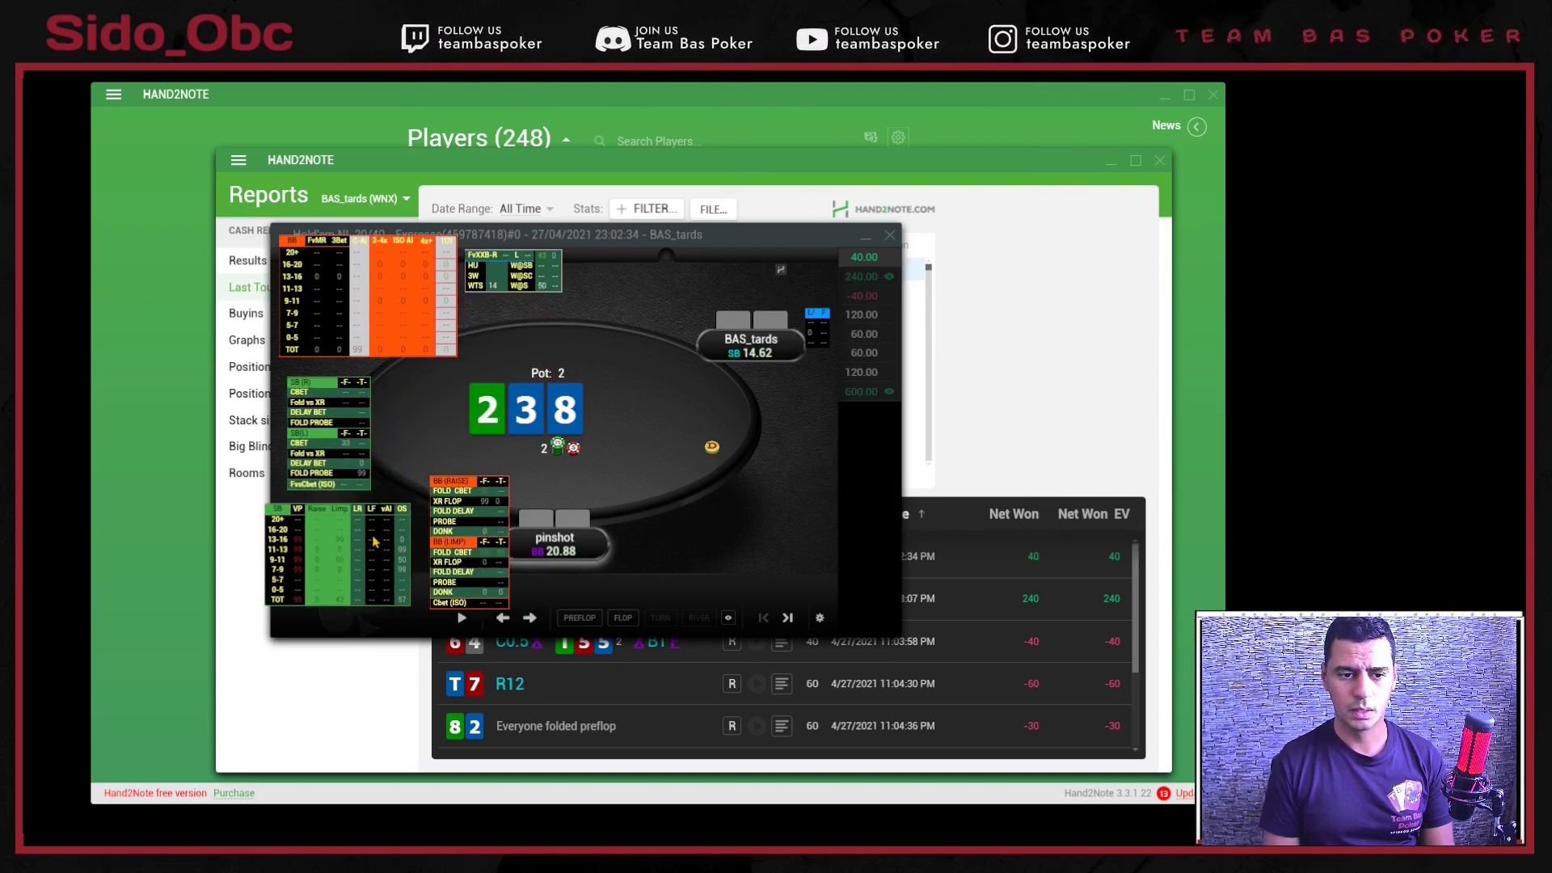
drag(361, 456, 347, 442)
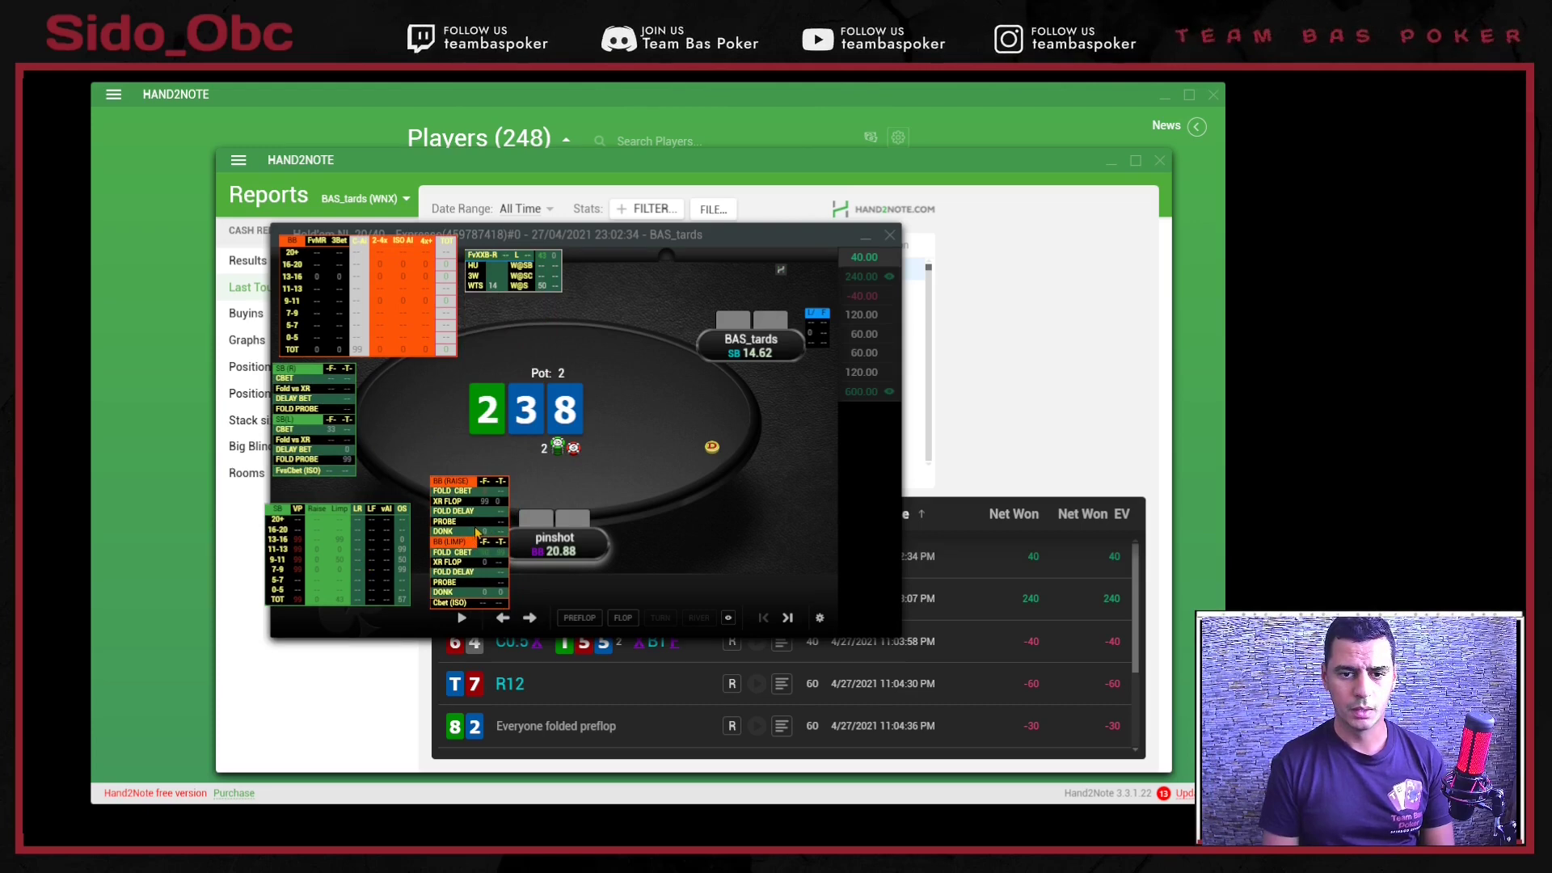
- Place the BB and SB postflop blocks at the poker table's lower right, the WTS/WWSF block near the upper seat, and the FvXXB-R strip below it
drag(477, 534, 808, 492)
drag(291, 416, 693, 511)
drag(520, 266, 659, 307)
drag(514, 255, 784, 401)
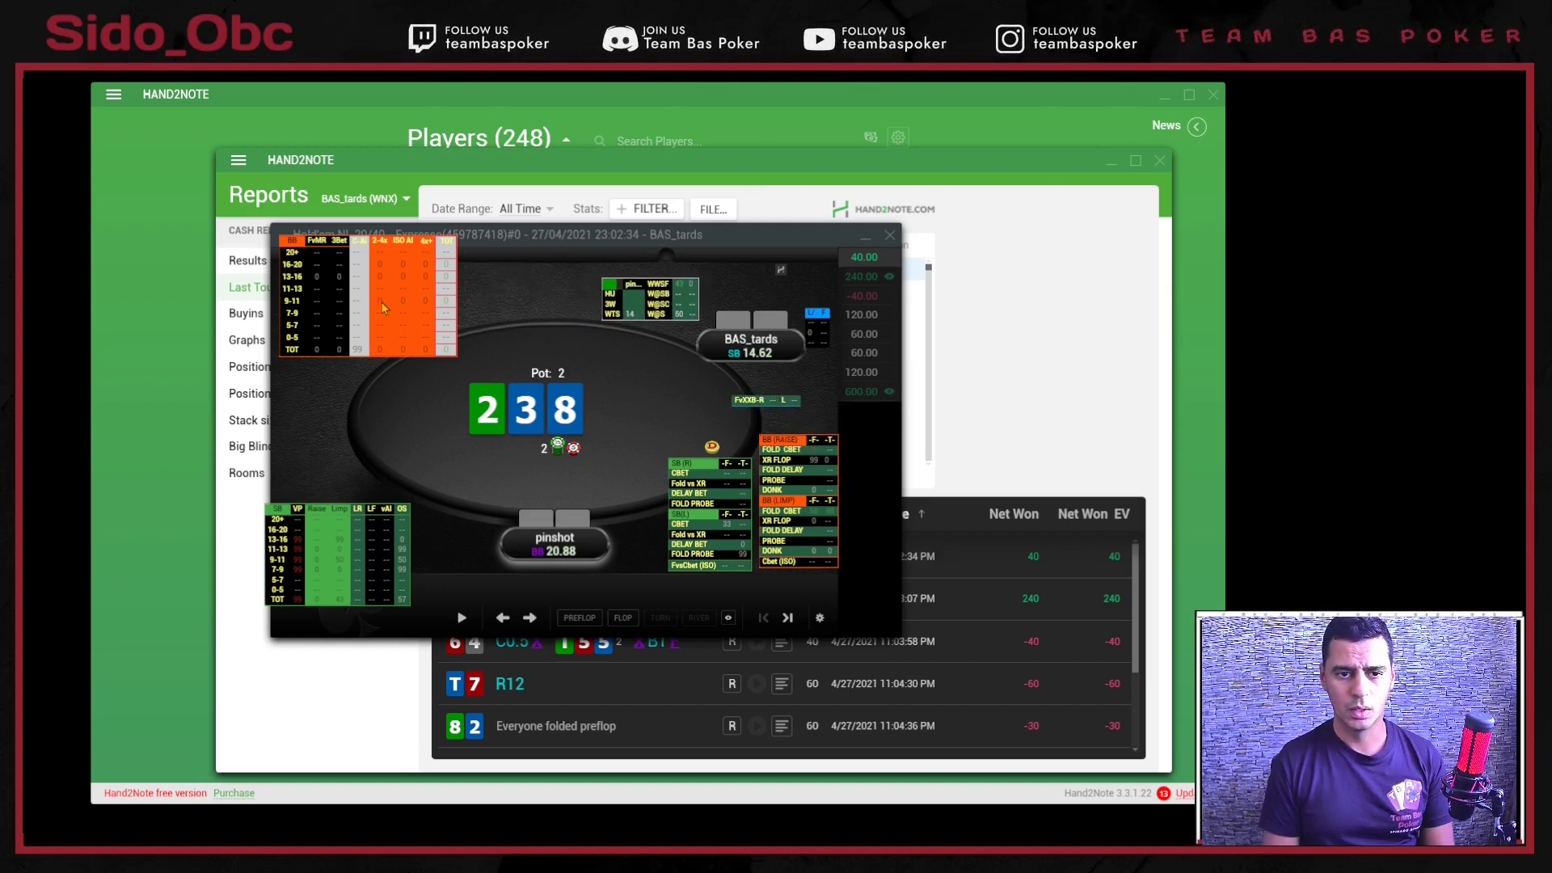
- Align the SB and BB preflop tables along the poker table's left edge and shift the SB postflop block slightly away from the BB block
drag(349, 605, 391, 575)
drag(346, 329, 363, 334)
drag(356, 563, 324, 550)
drag(348, 324, 331, 318)
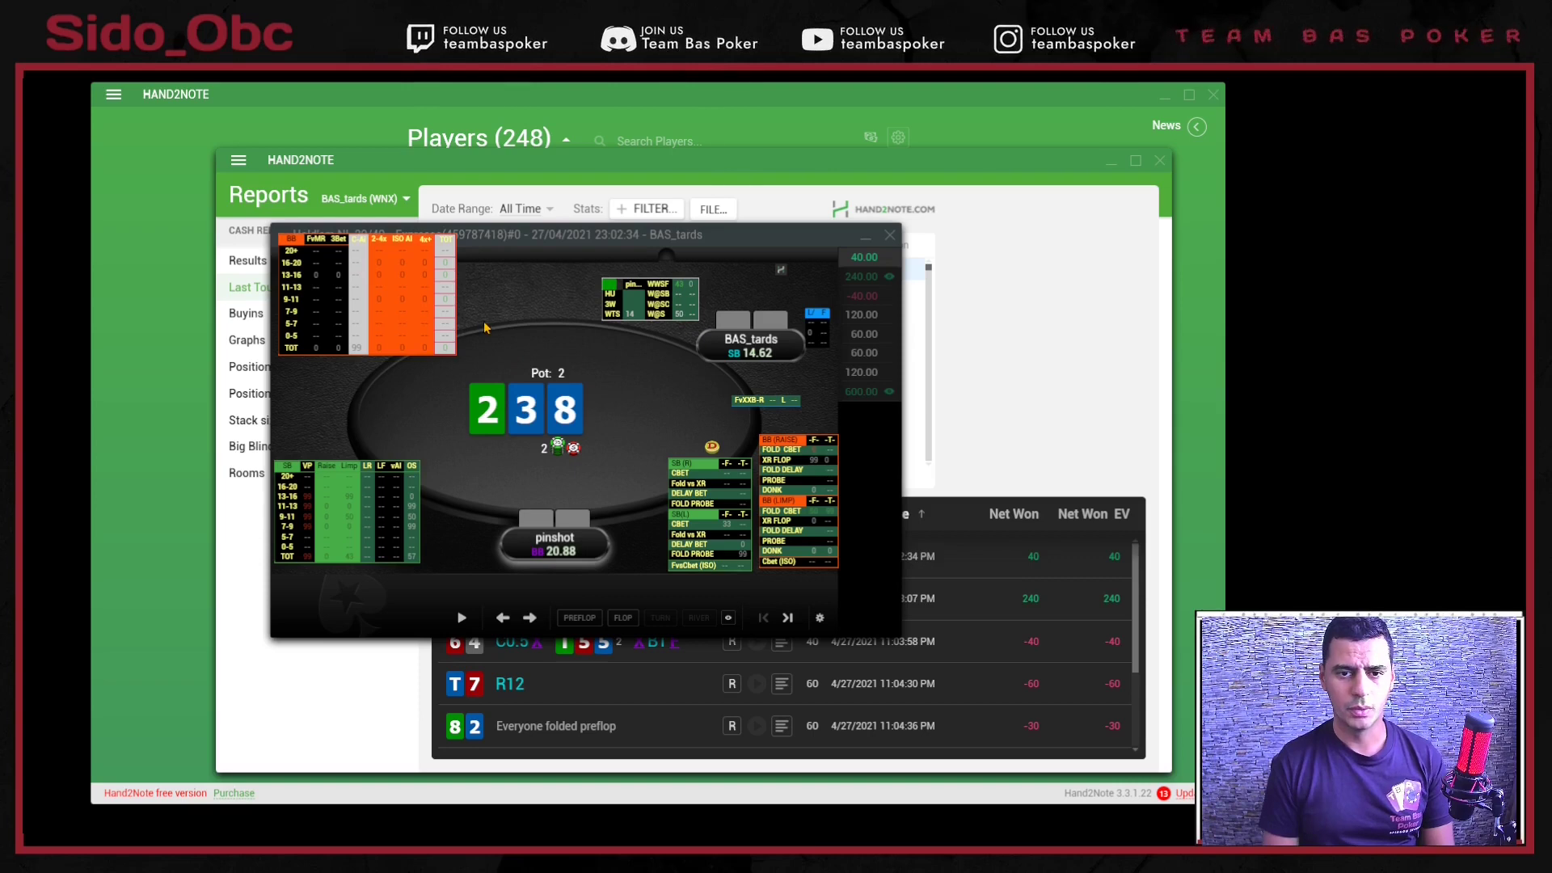
drag(706, 551, 682, 558)
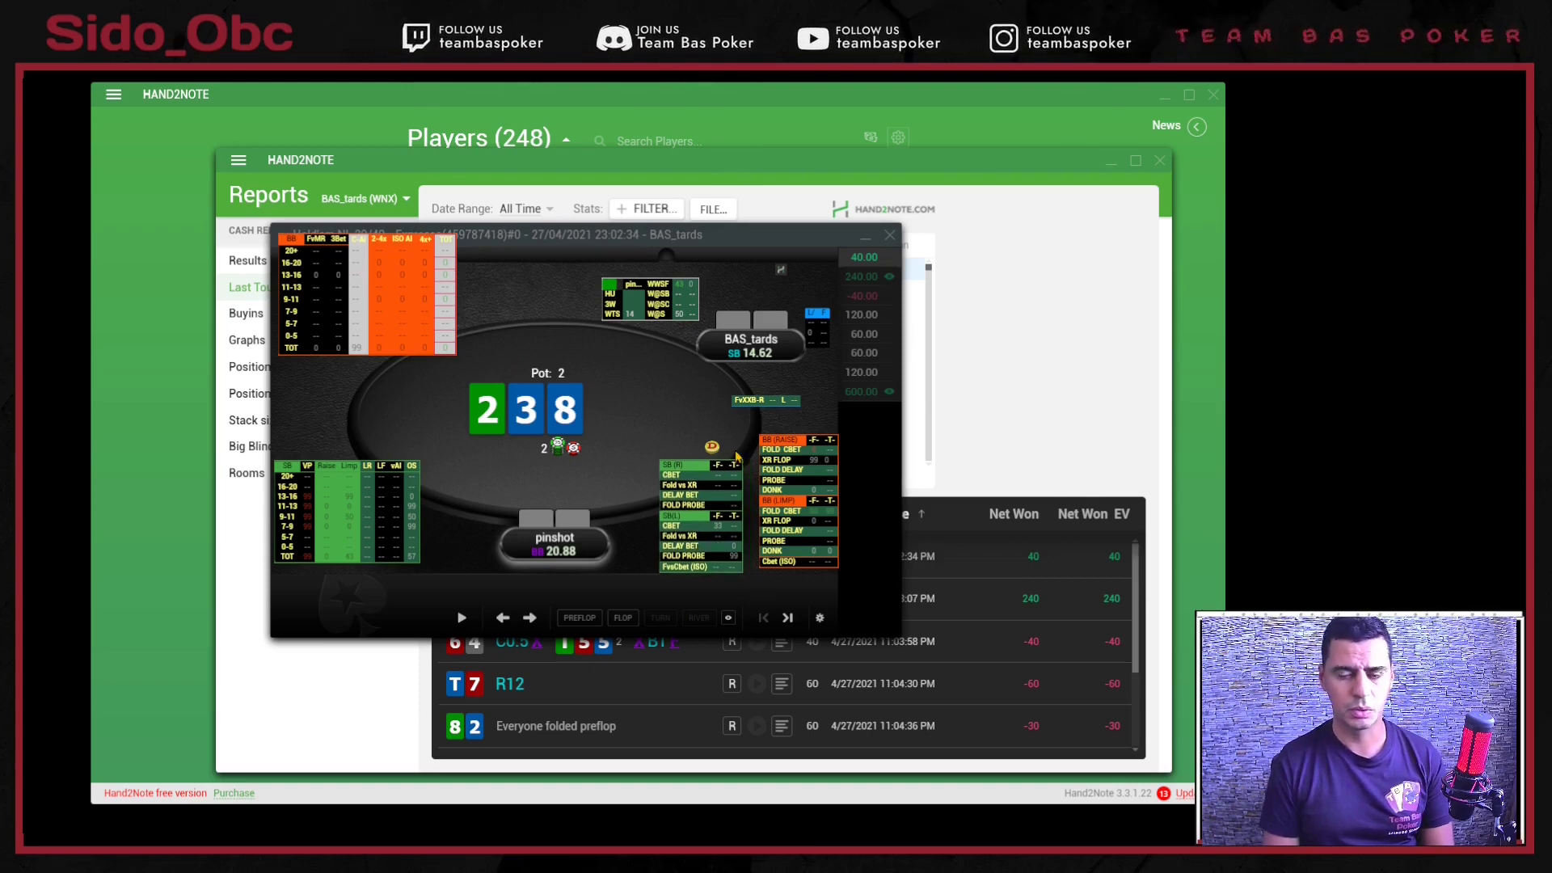